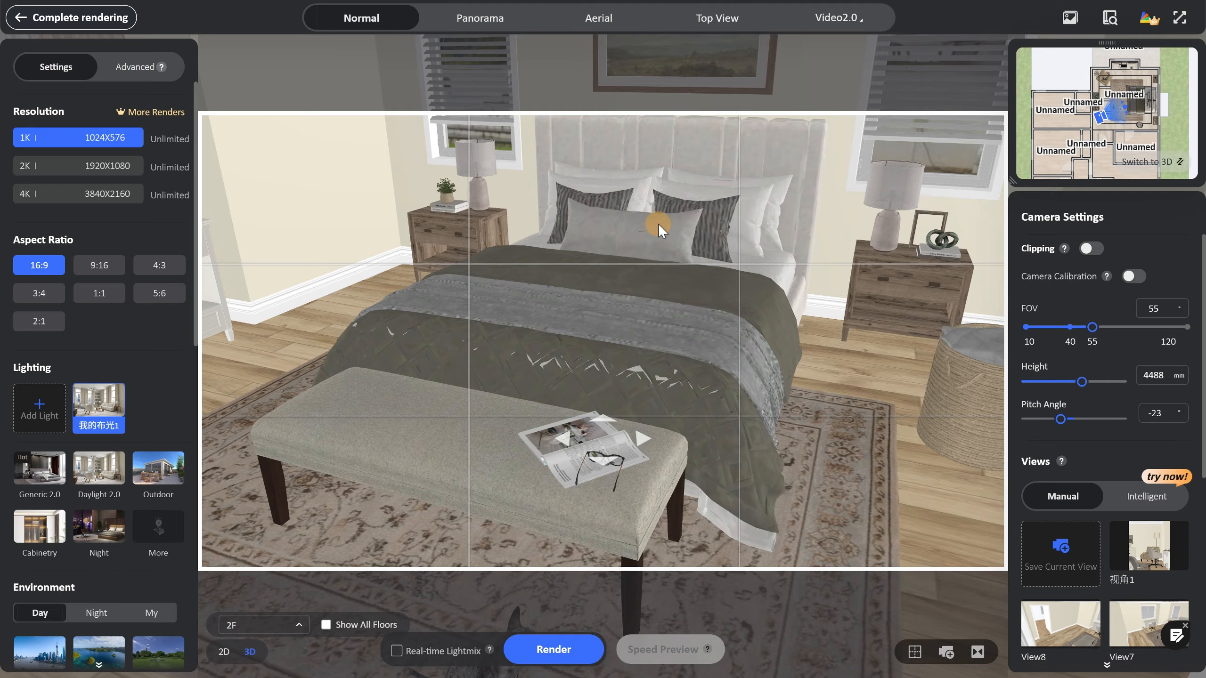
Set the camera's pitch angle to 0° so the bedroom view is level.
left_click(1141, 348)
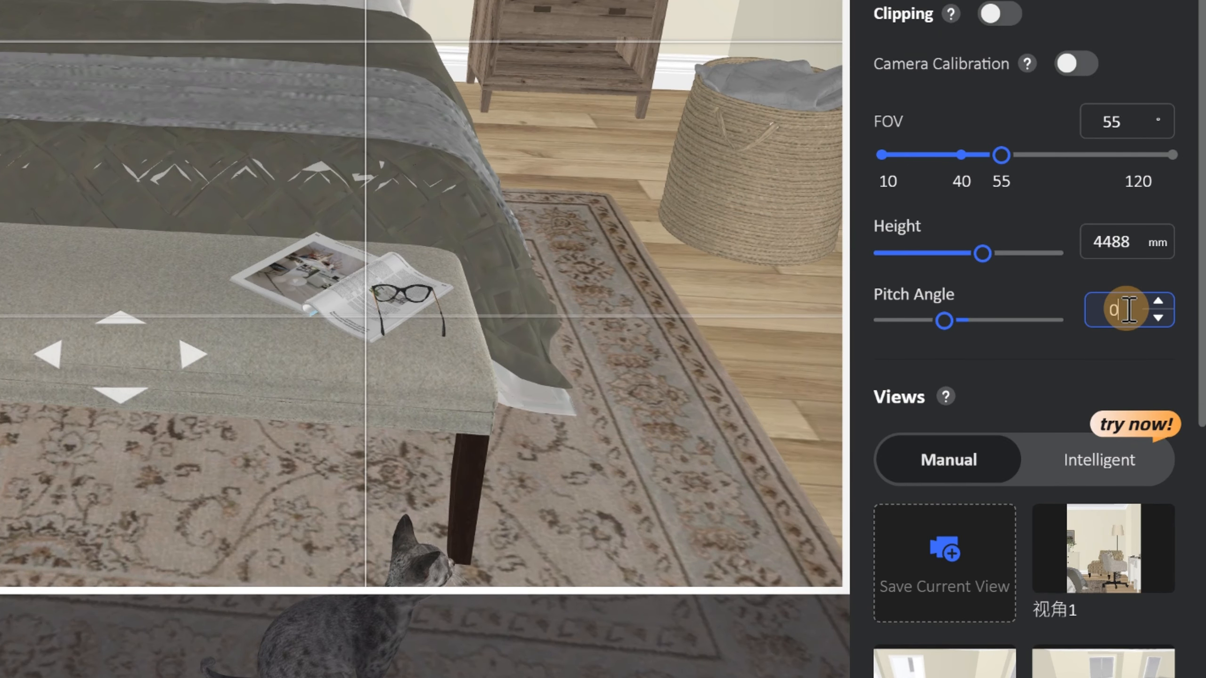
type("0")
key("Return")
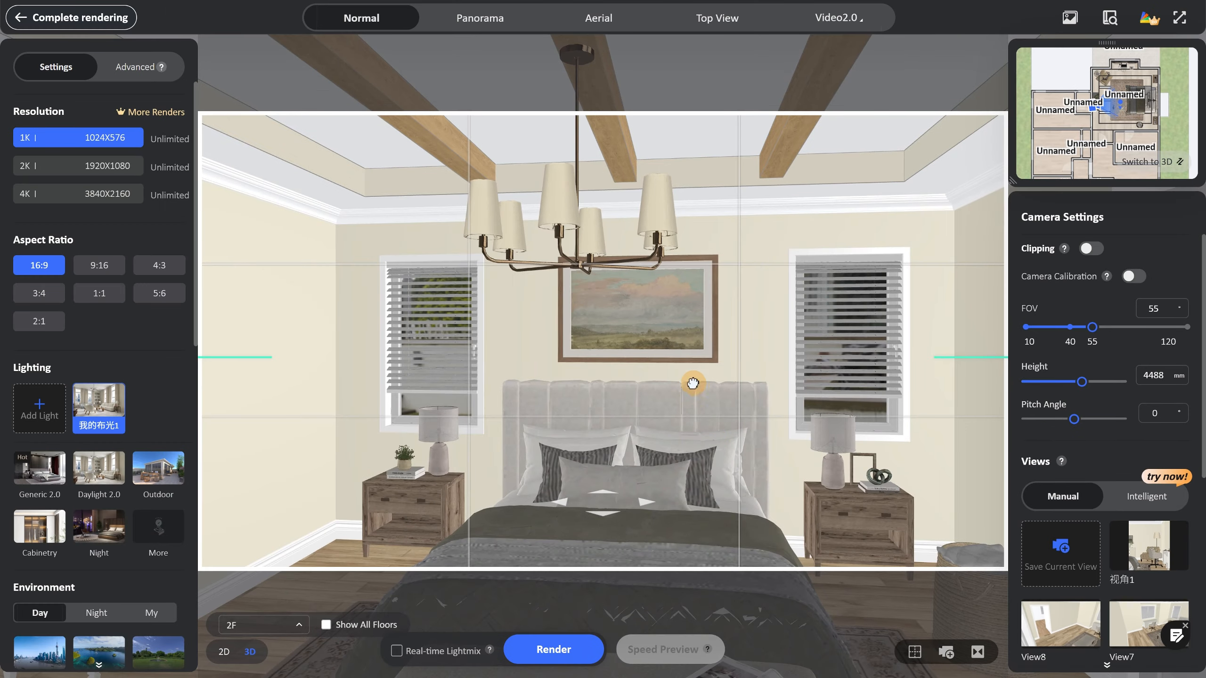
Back the camera out of the bedroom, turn on clipping, and set the clipping depth to 144.
scroll(689, 383, "down", 2)
left_click(1091, 250)
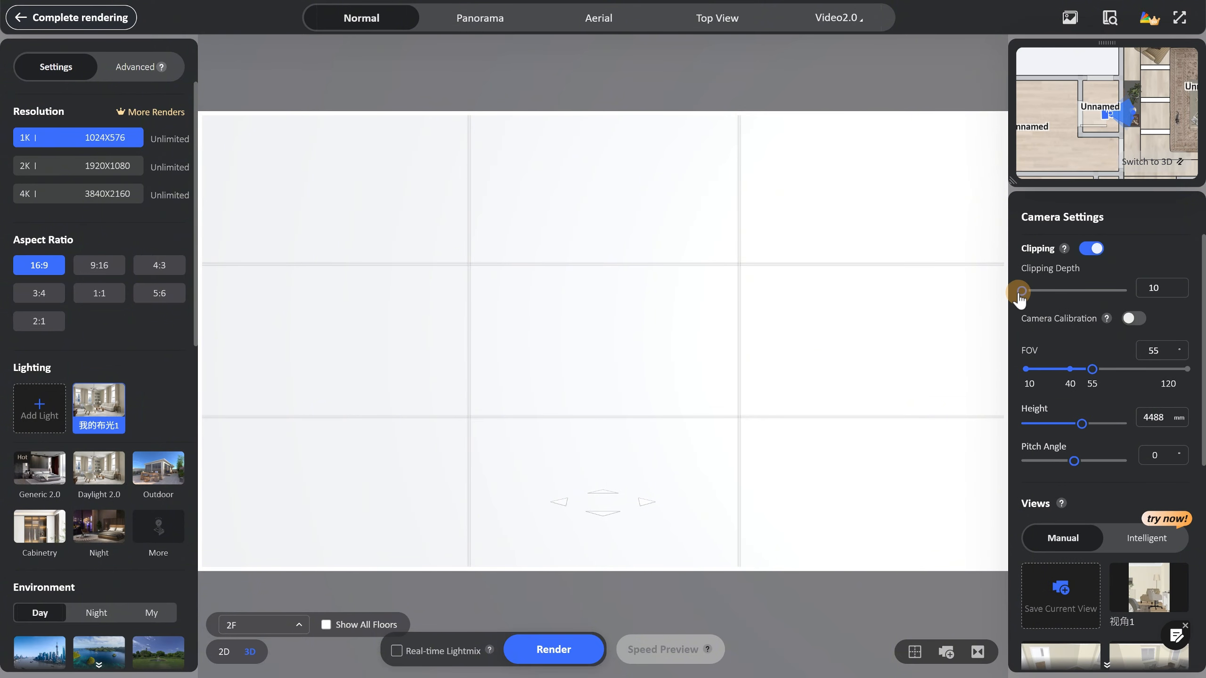
left_click_drag(1022, 290, 1029, 291)
scroll(713, 300, "down", 2)
scroll(713, 301, "down", 1)
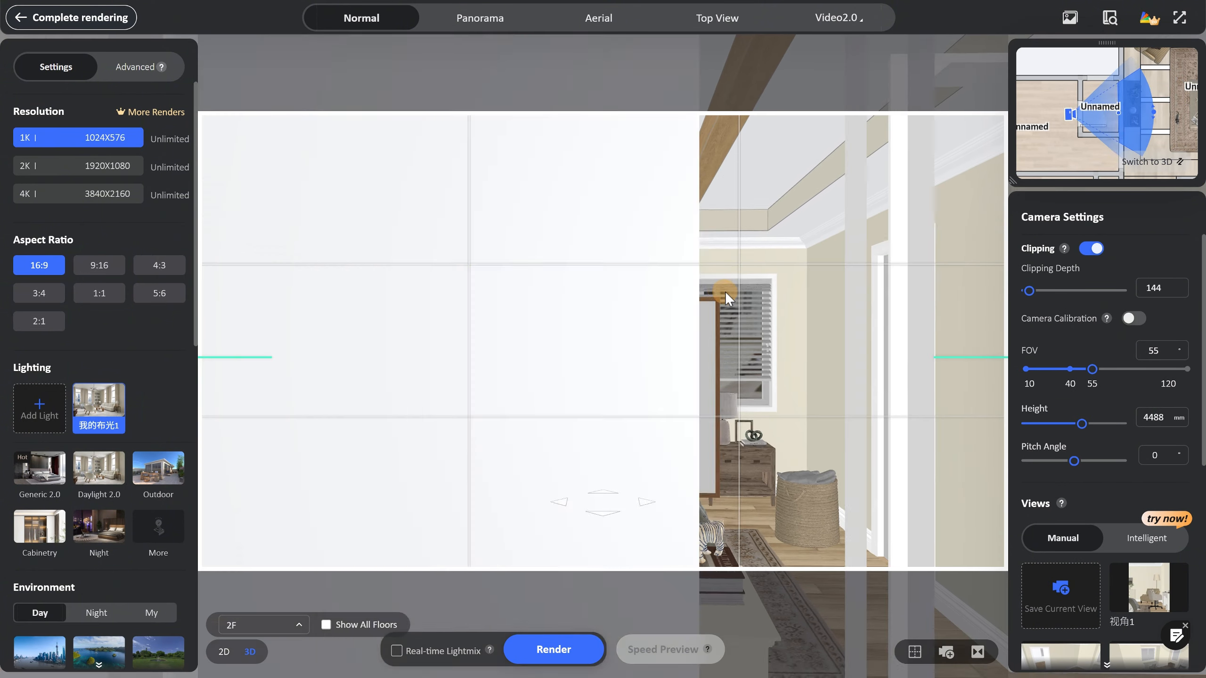
Reposition the camera to frame the bed wall head-on at a height of 4065 mm.
scroll(726, 291, "up", 1)
scroll(1178, 116, "up", 2)
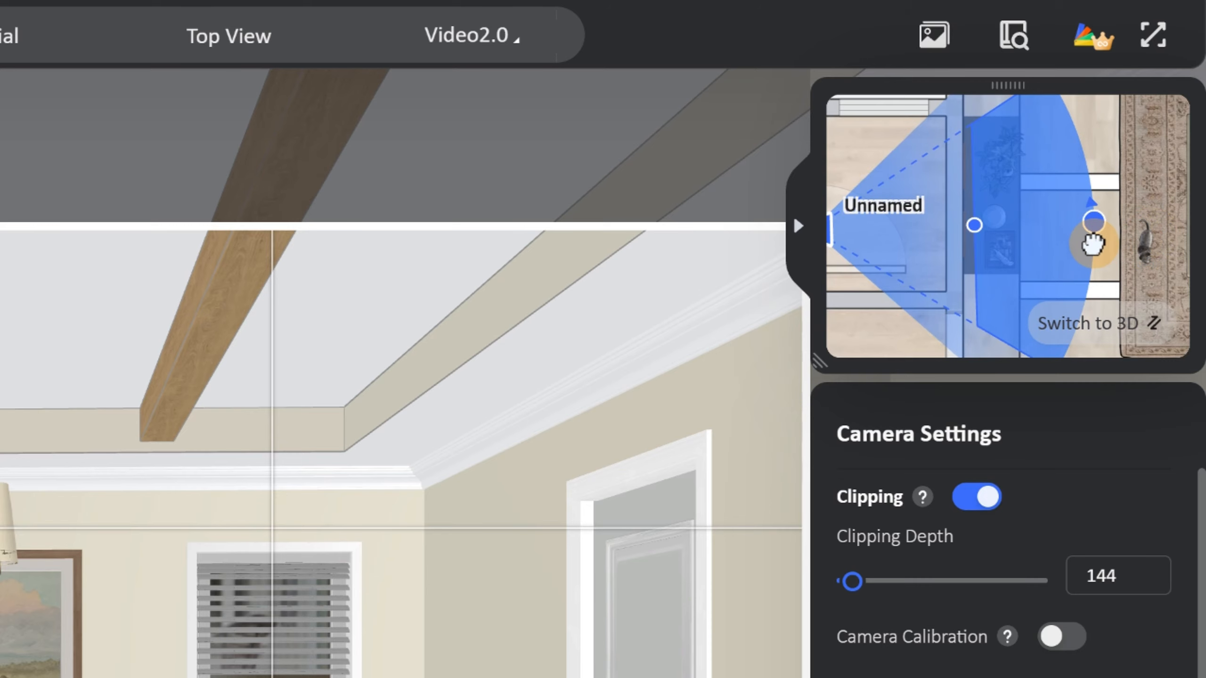
left_click_drag(1092, 239, 1094, 247)
right_click_drag(662, 343, 668, 335)
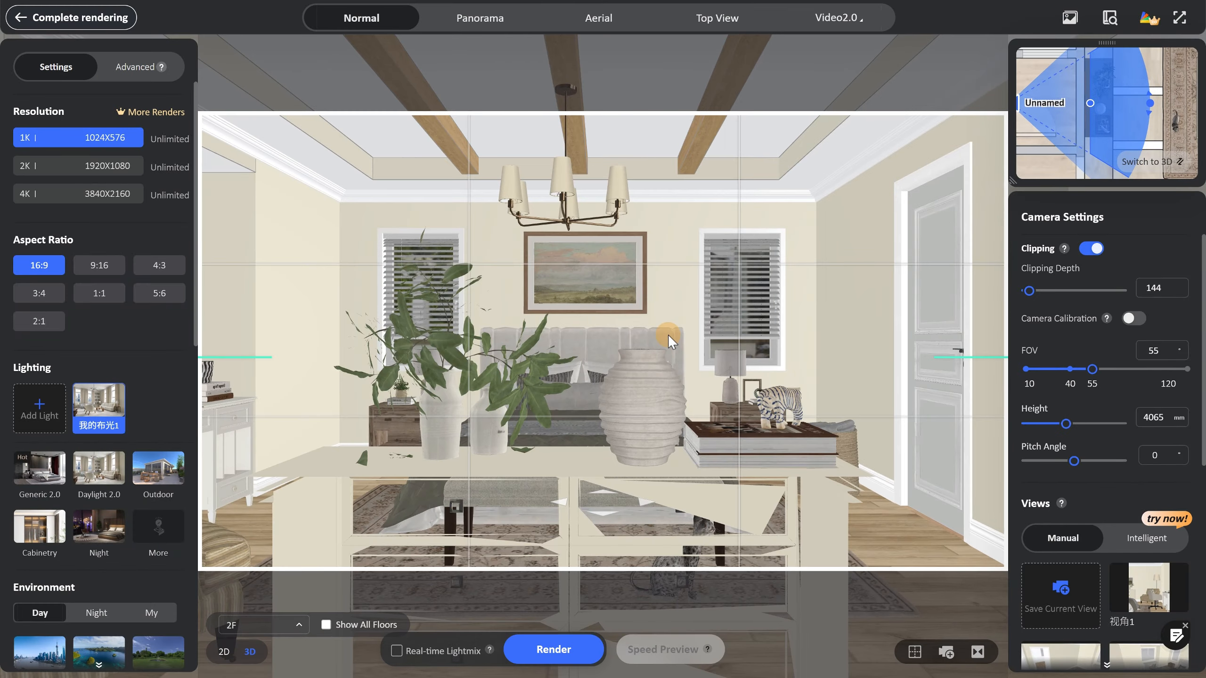
scroll(675, 336, "up", 1)
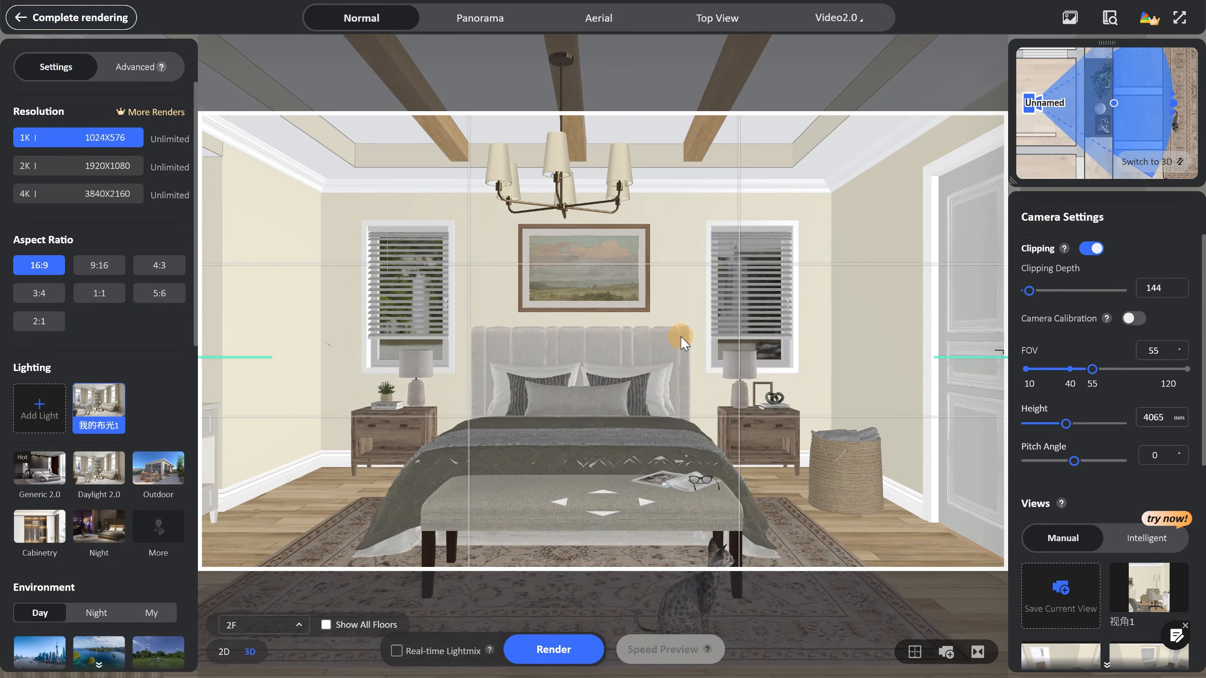
Pull the camera back for a wider frontal bed view and set the clipping depth to 249.
scroll(681, 336, "down", 1)
left_click_drag(1029, 291, 1035, 293)
scroll(716, 409, "down", 1)
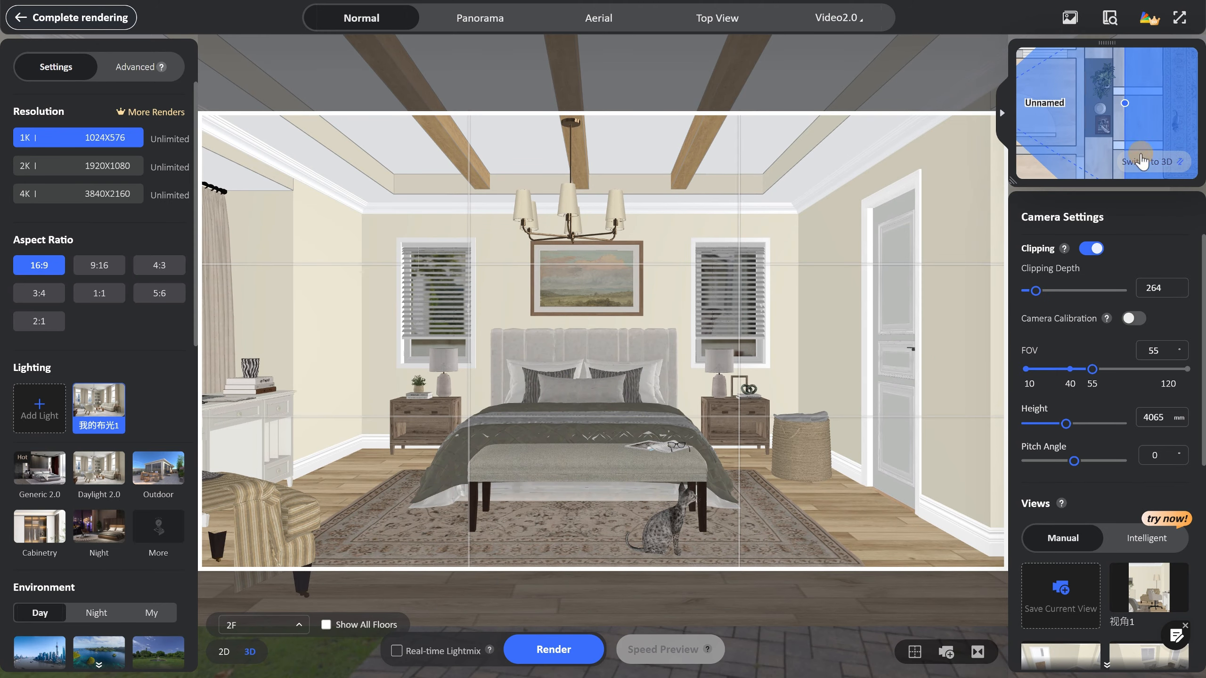
left_click_drag(1140, 104, 1117, 105)
scroll(1128, 118, "down", 1)
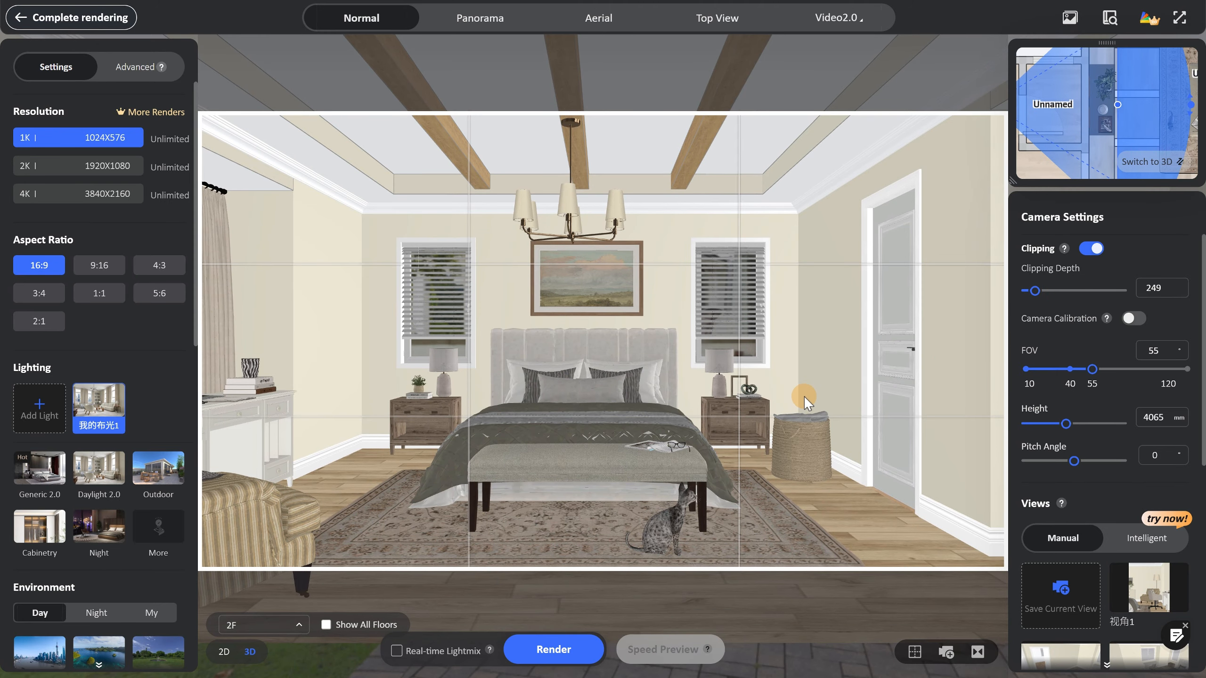
Turn the camera to a diagonal view of the bed and reduce the clipping depth to 189.
key("d")
left_click_drag(578, 375, 654, 389)
left_click(1031, 290)
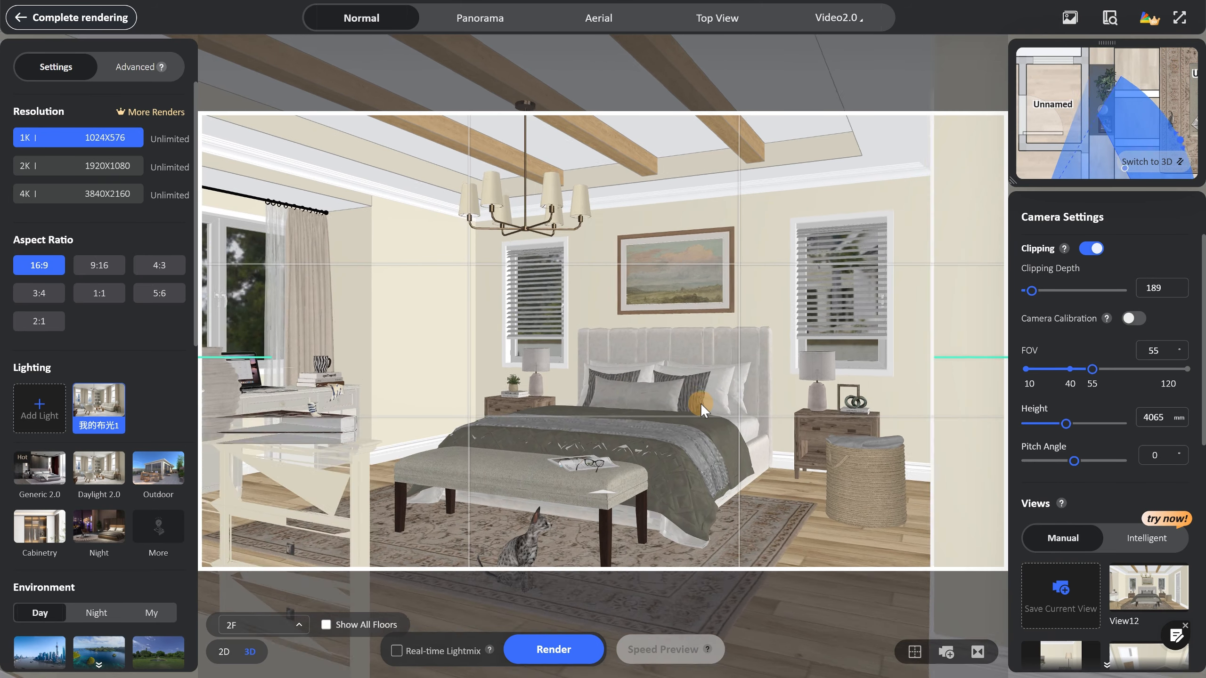
left_click_drag(623, 532, 634, 530)
scroll(1103, 78, "down", 2)
Refine the diagonal bed view to a 3900 mm camera height and a clipping depth of 115, and render it.
left_click_drag(1071, 140, 1093, 132)
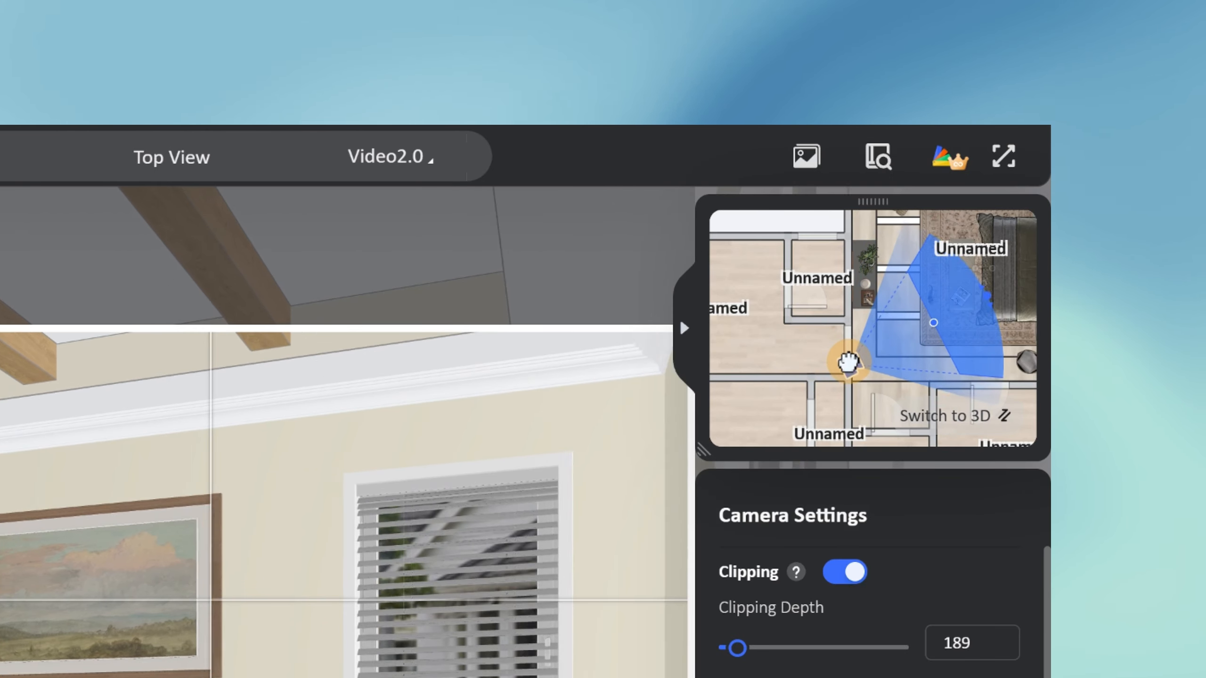
left_click_drag(848, 362, 850, 361)
left_click_drag(933, 322, 900, 341)
key("s")
left_click_drag(440, 530, 651, 370)
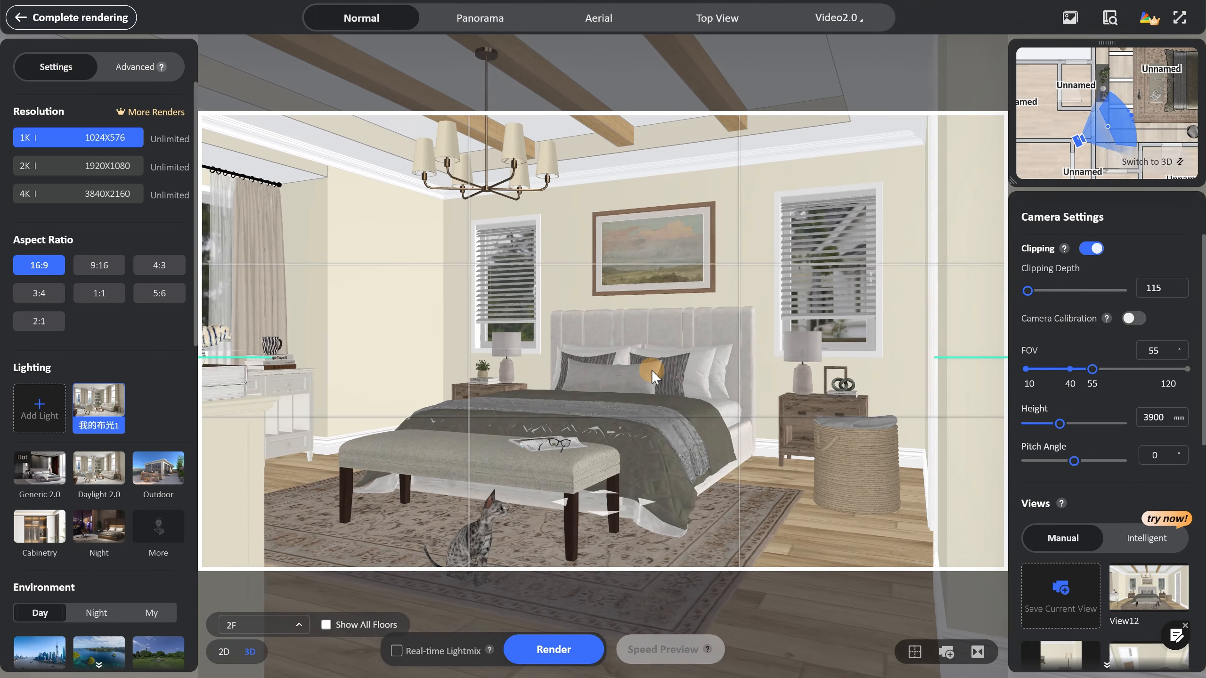
scroll(652, 370, "up", 2)
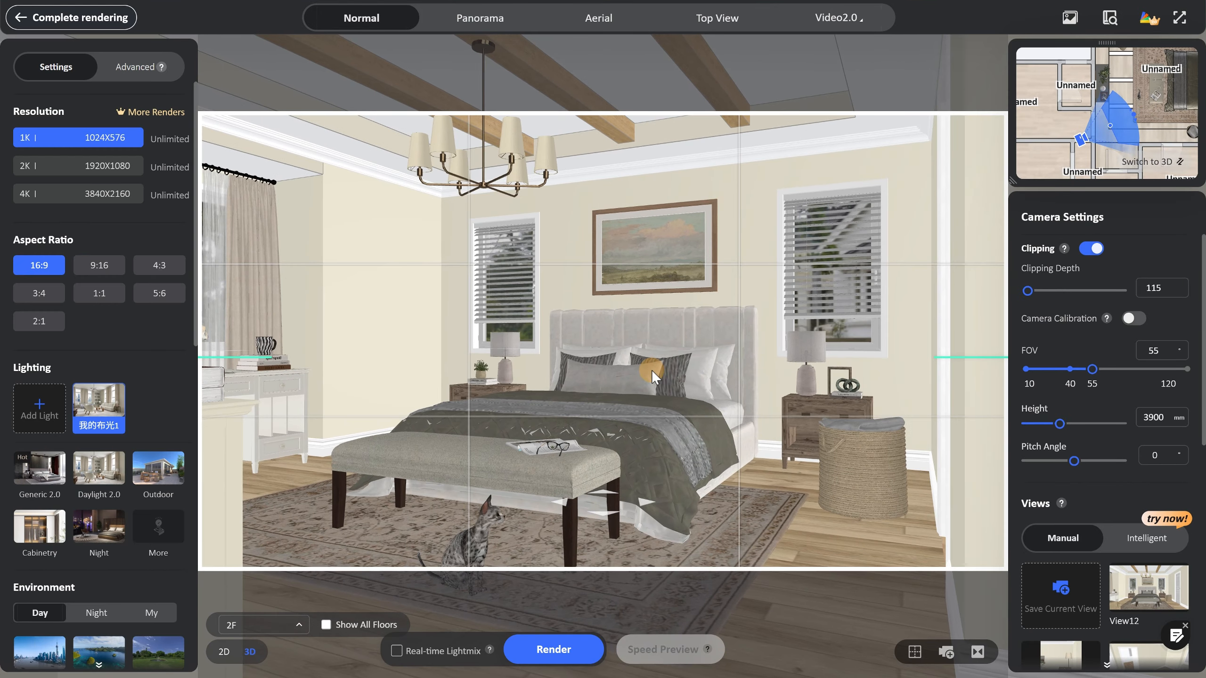
left_click(552, 663)
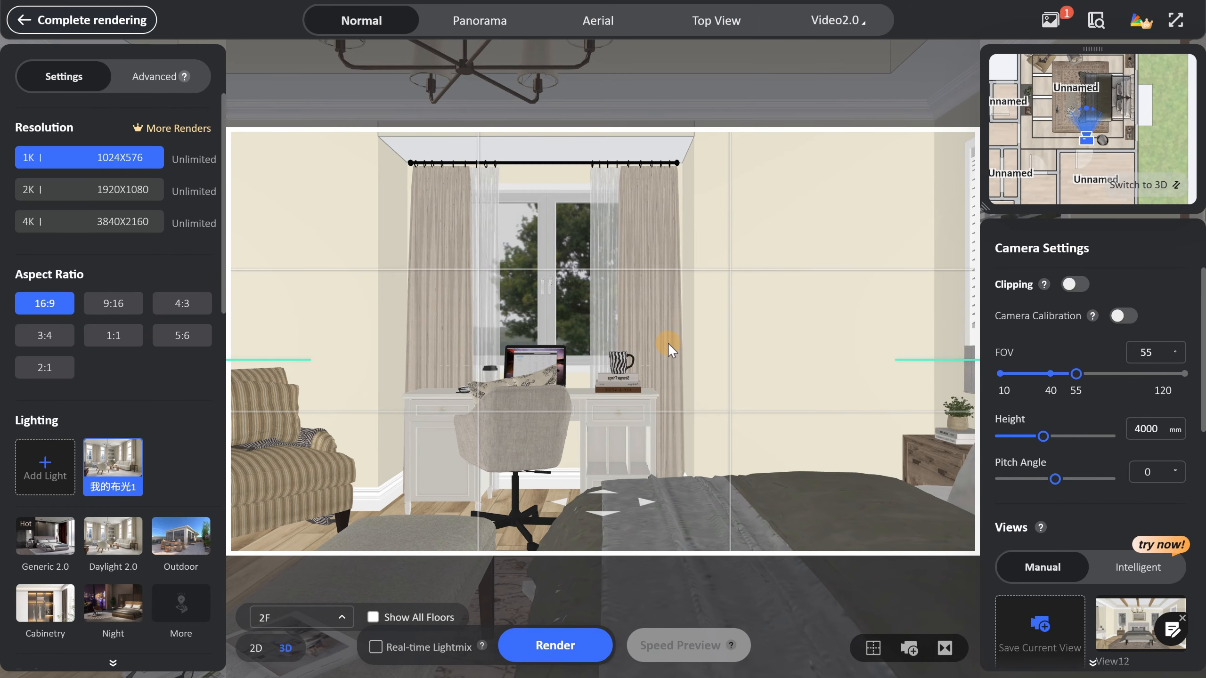
Back the camera away from the desk and window wall, turn on clipping, and set the clipping depth to 150.
key("s")
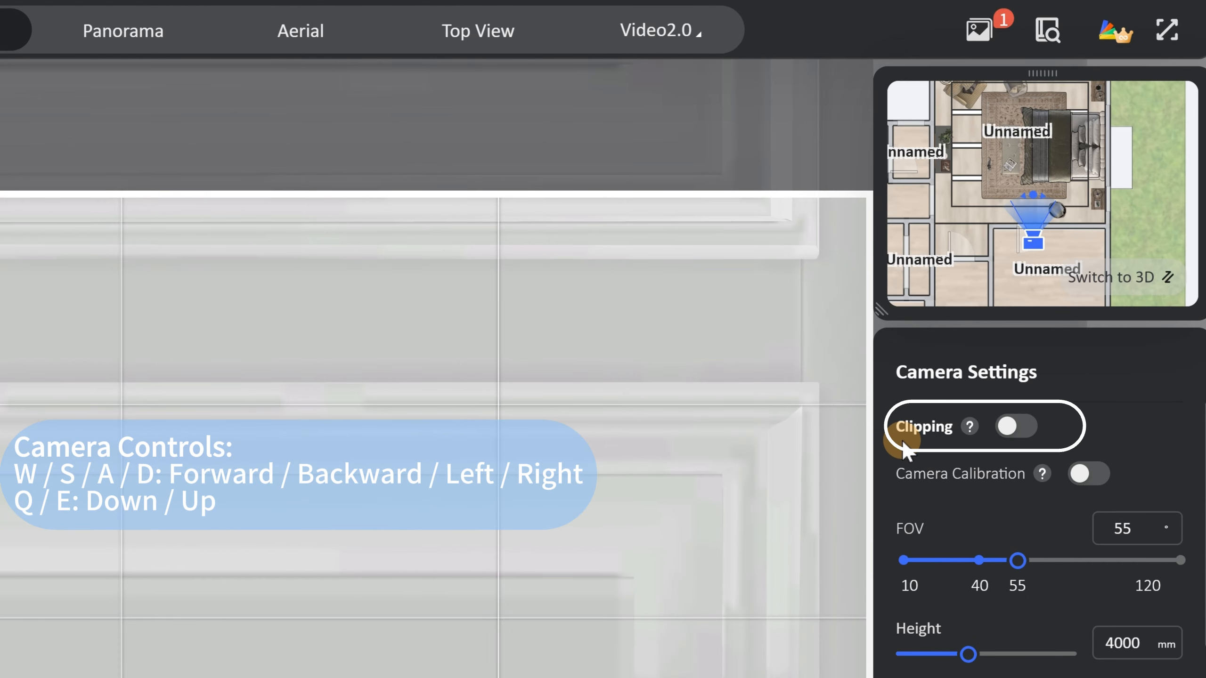
left_click(1016, 427)
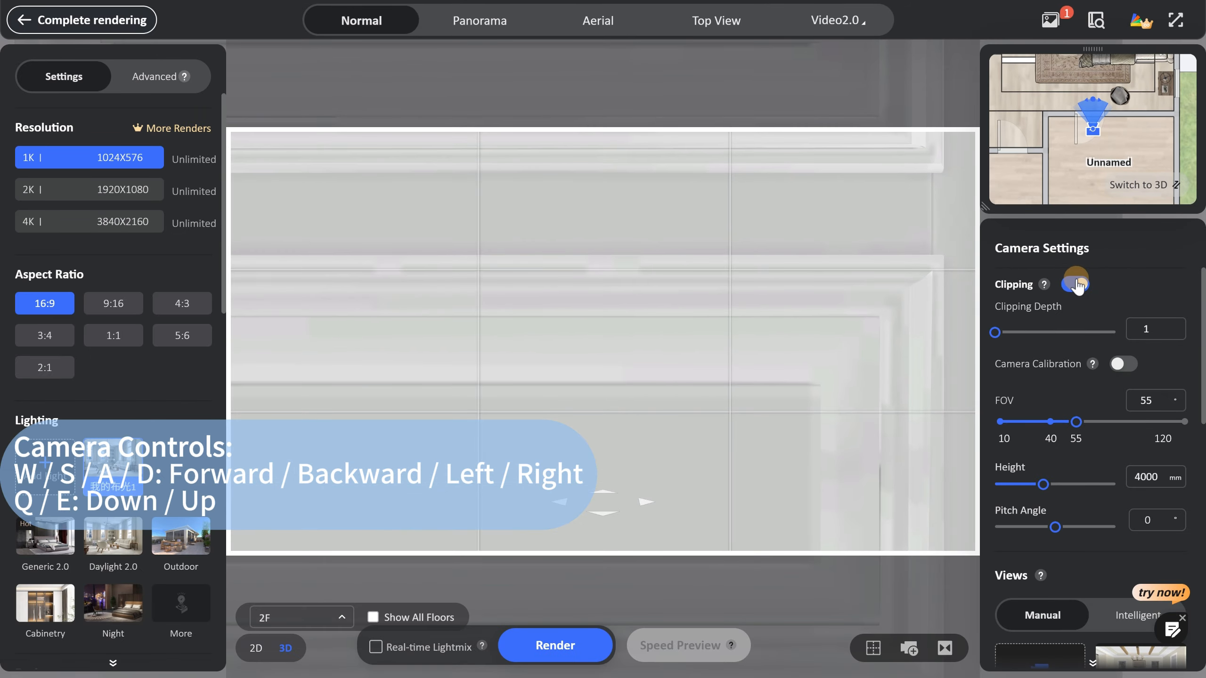
left_click_drag(998, 330, 1005, 332)
key("s")
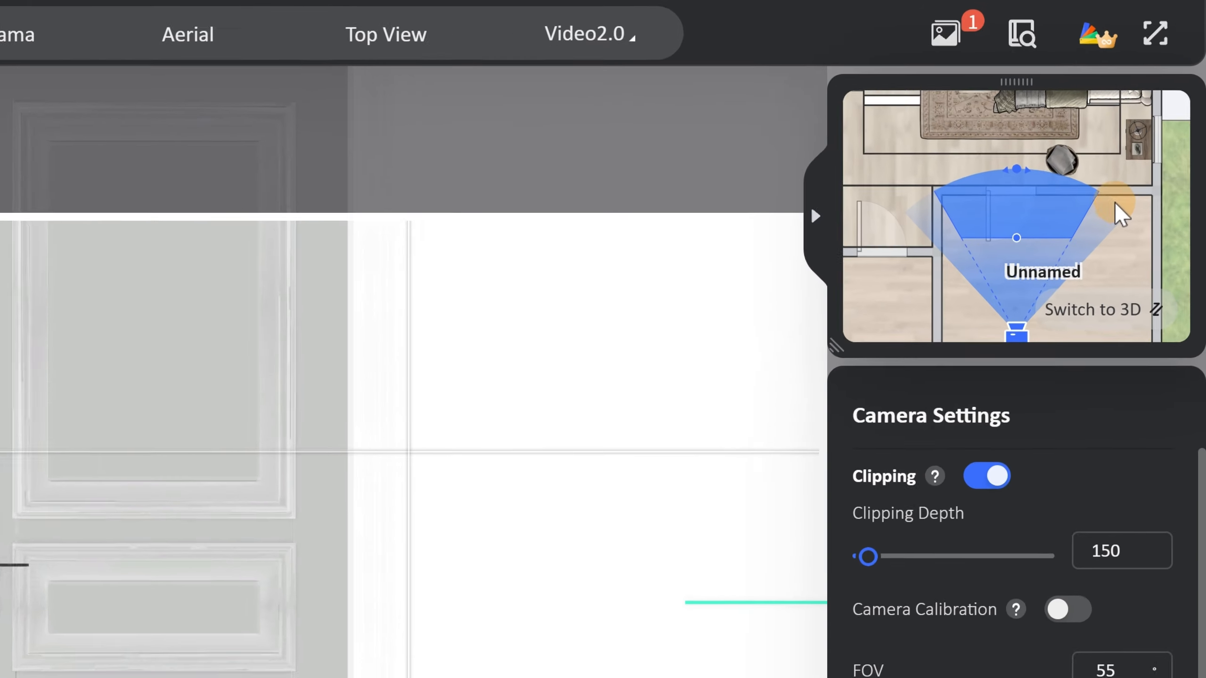
Move the camera farther back from the window wall and raise the clipping depth to 240 to cut away the door wall.
scroll(1044, 151, "down", 4)
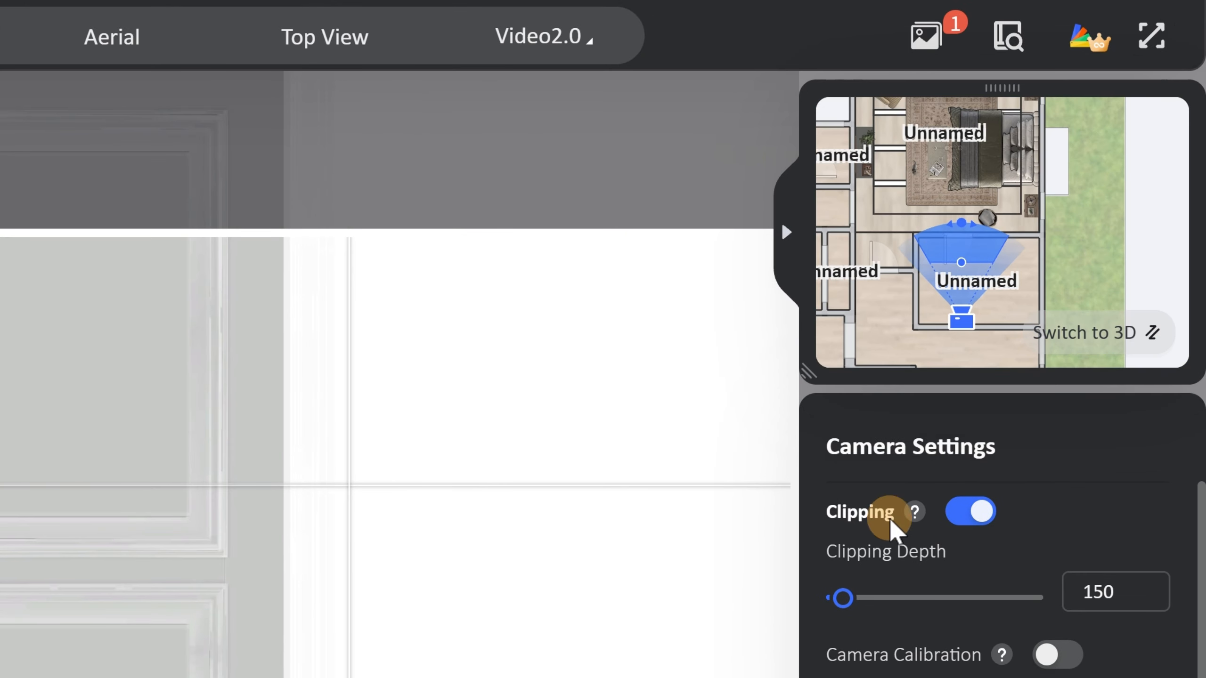
left_click_drag(844, 598, 852, 598)
scroll(978, 174, "up", 3)
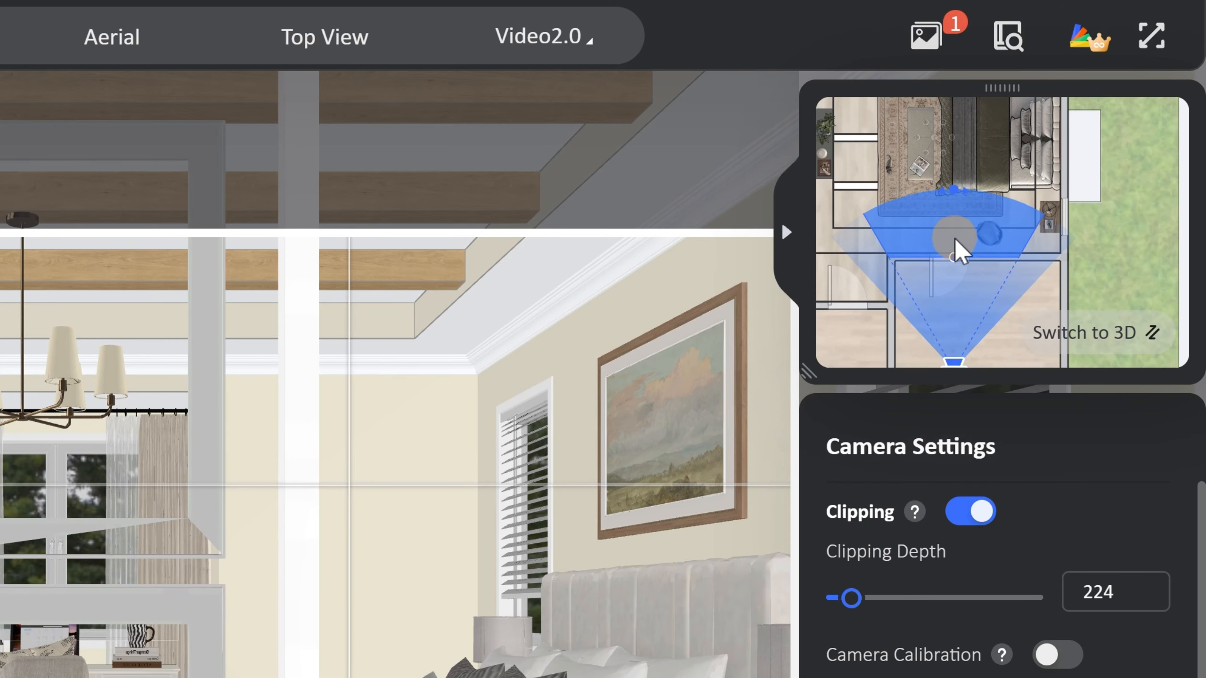
left_click_drag(953, 257, 943, 247)
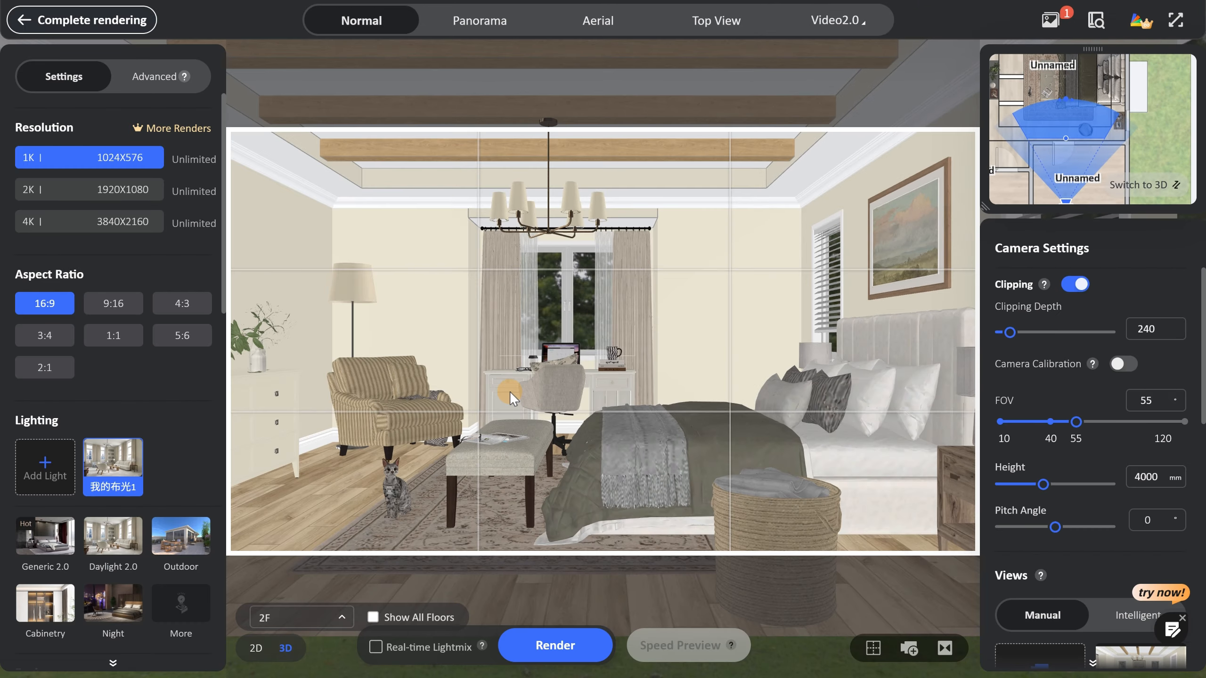
Widen the window-wall view by pulling the camera back again and set the clipping depth to 284.
scroll(508, 391, "down", 2)
left_click_drag(1065, 145, 1064, 139)
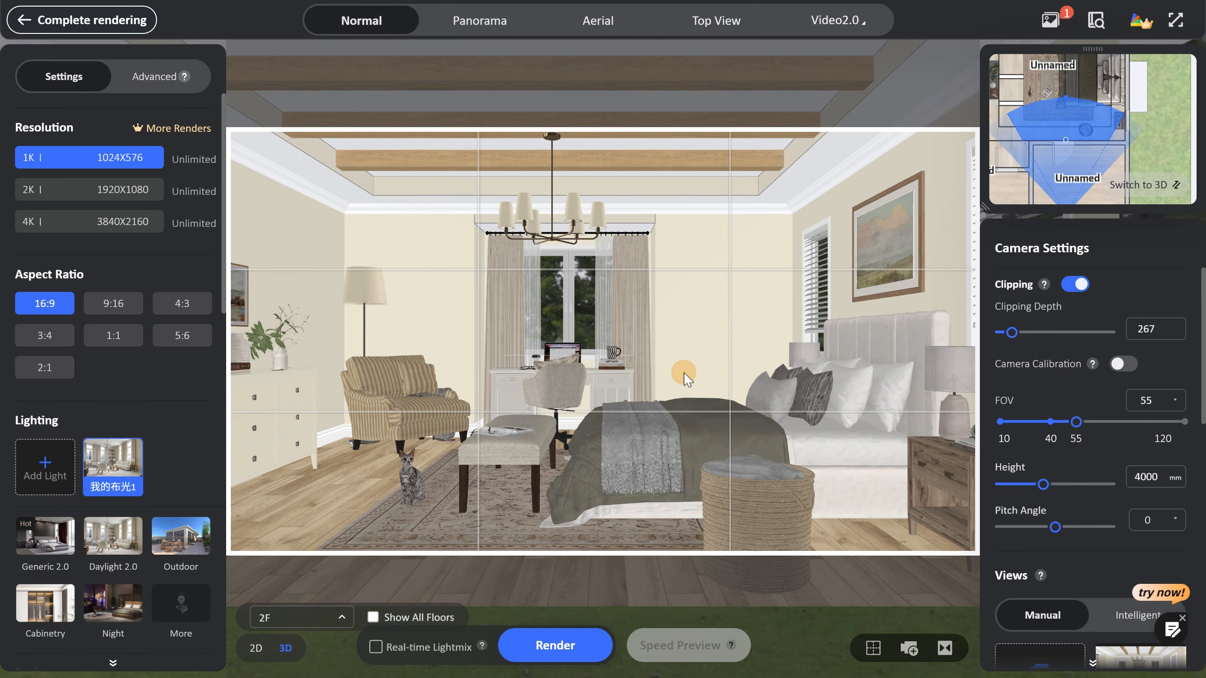
scroll(679, 379, "down", 1)
scroll(1067, 145, "up", 2)
left_click_drag(1067, 142, 1065, 136)
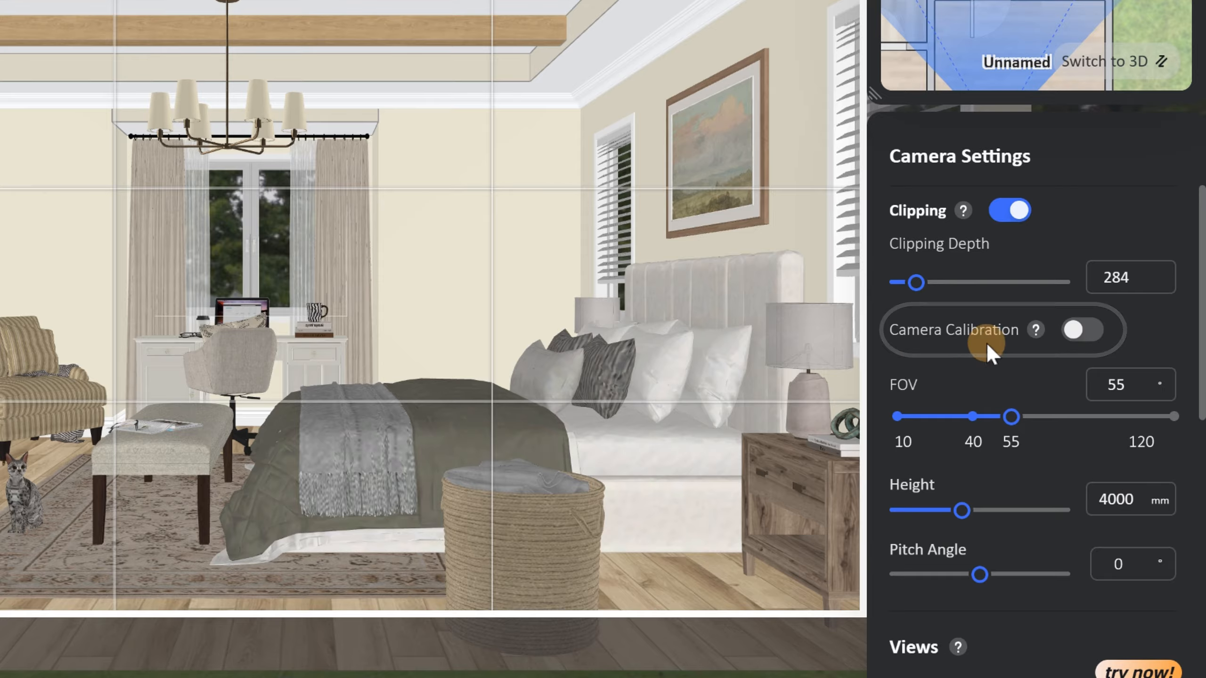
Open the saved wide shots View16 and View17 and check the FOV each one uses.
mouse_move(1092, 364)
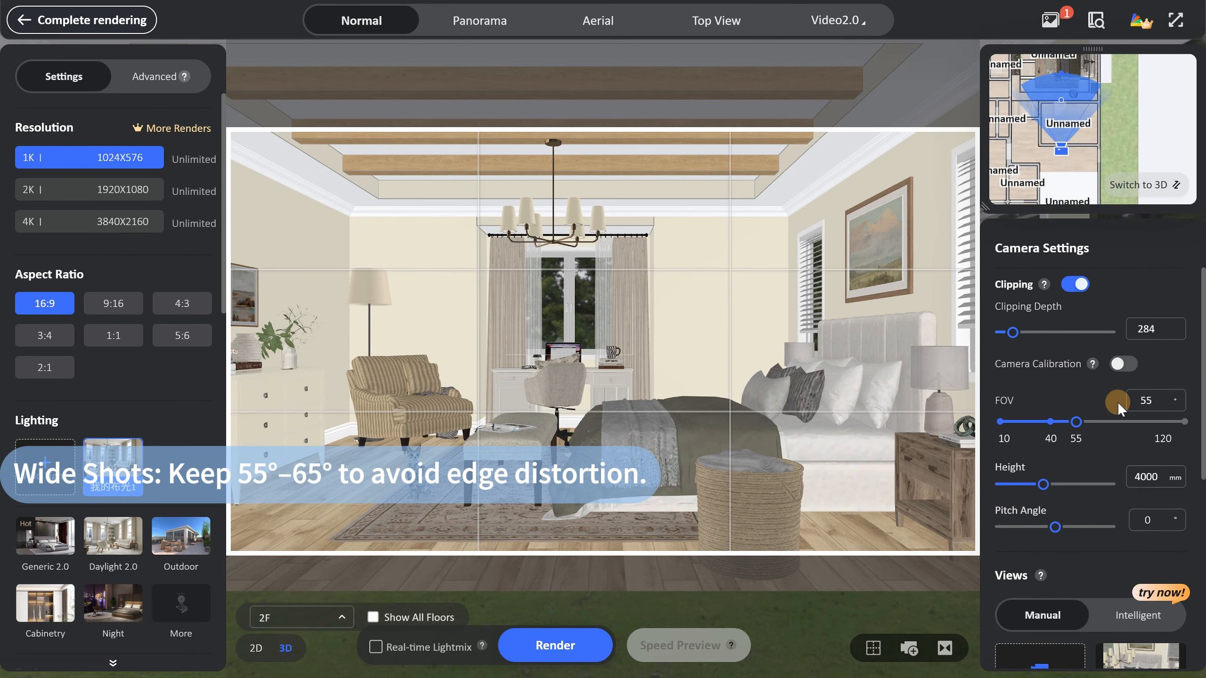
scroll(1121, 454, "down", 5)
left_click(1129, 499)
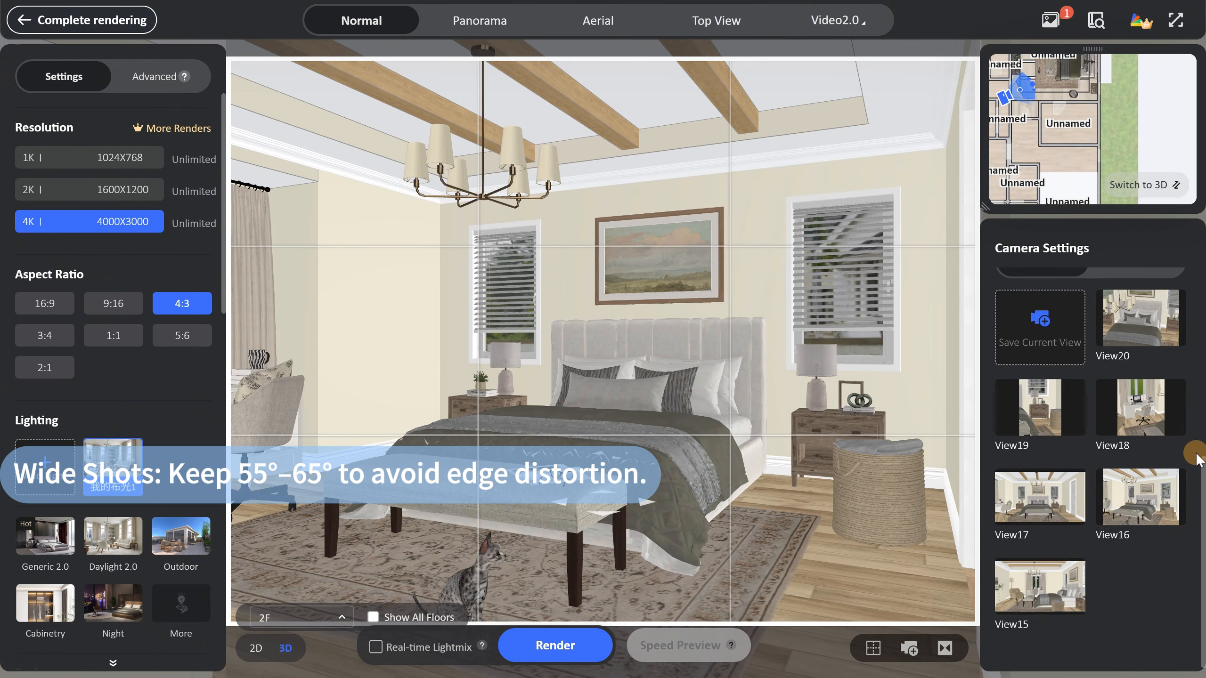
scroll(1187, 446, "up", 5)
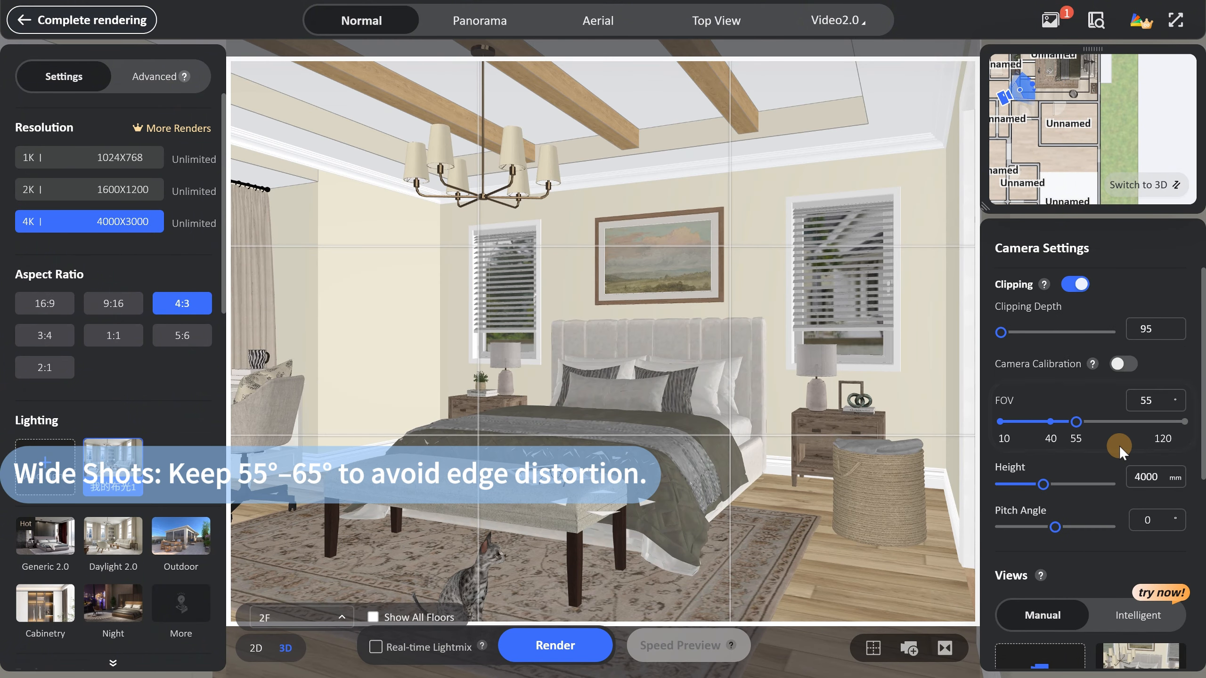
scroll(1119, 445, "down", 5)
left_click(1040, 494)
scroll(1176, 517, "up", 5)
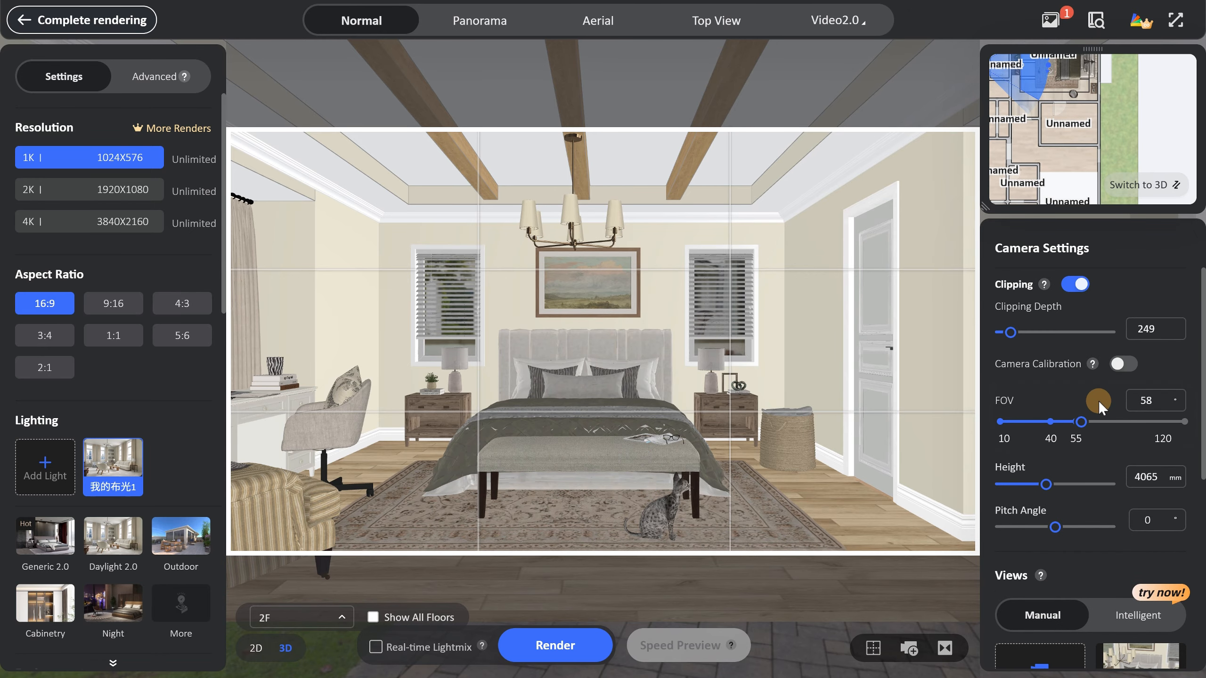
Open the saved close-ups View18, View19 and View20 and check their FOV settings.
scroll(1104, 478, "down", 3)
left_click(1139, 620)
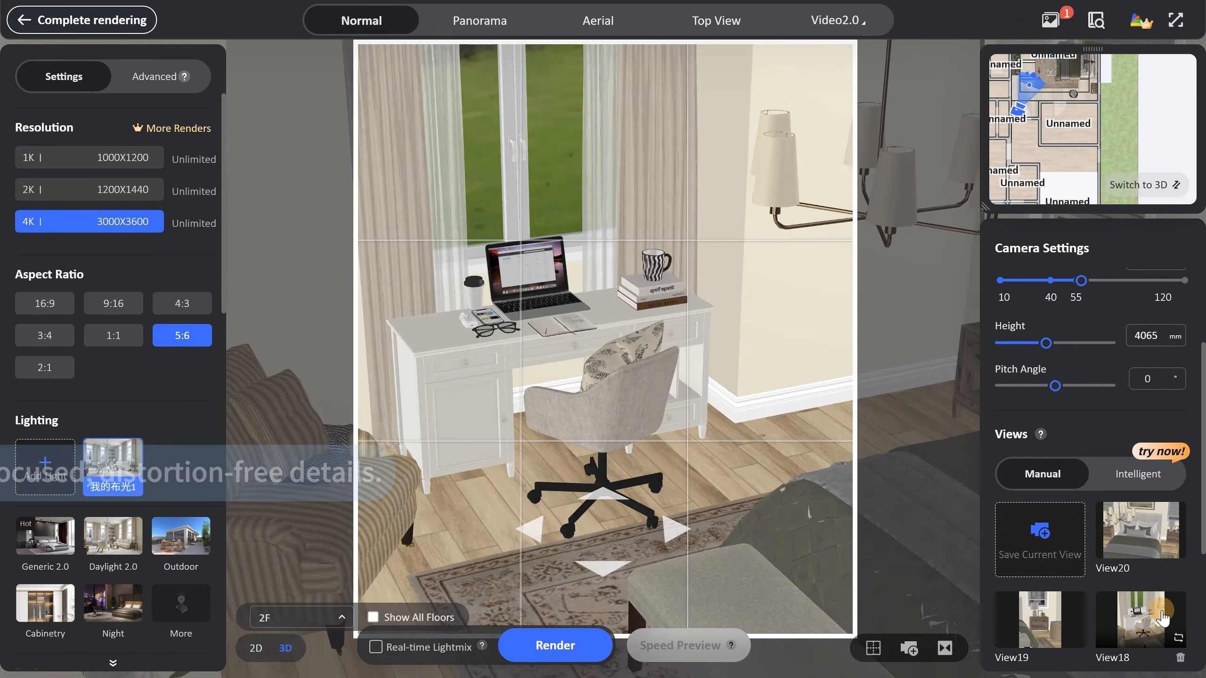
scroll(1158, 415, "up", 3)
scroll(1159, 548, "down", 5)
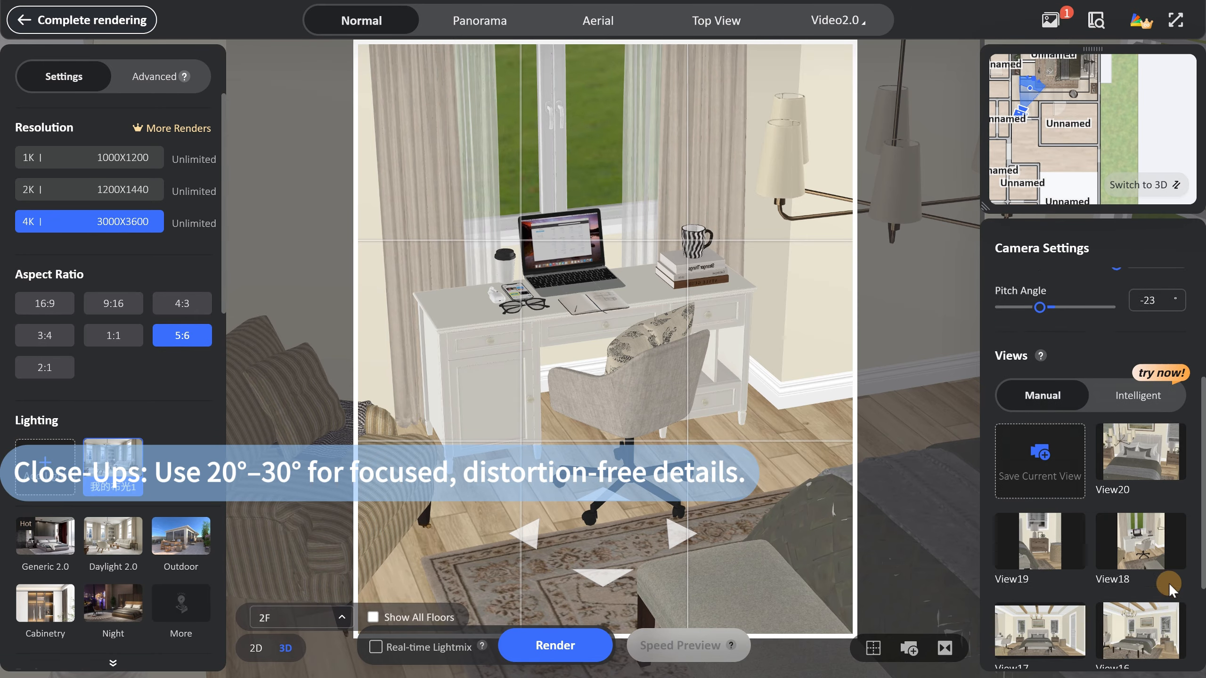
left_click(1056, 526)
scroll(1120, 328, "up", 5)
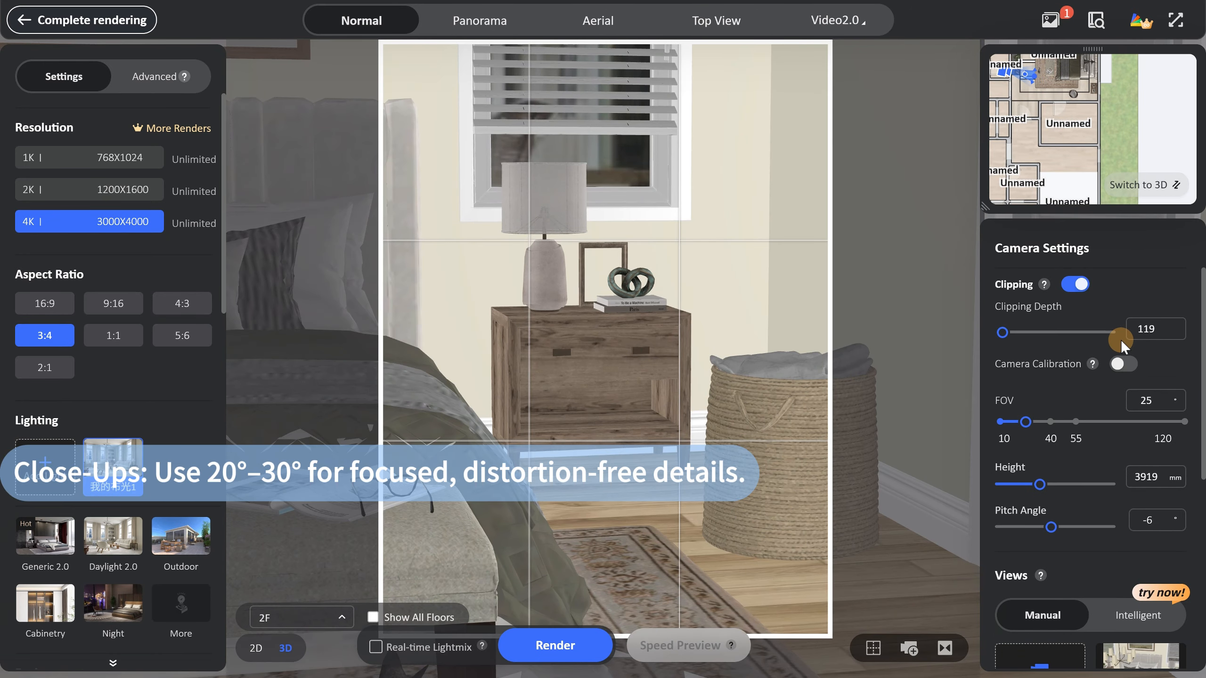
scroll(1096, 415, "down", 5)
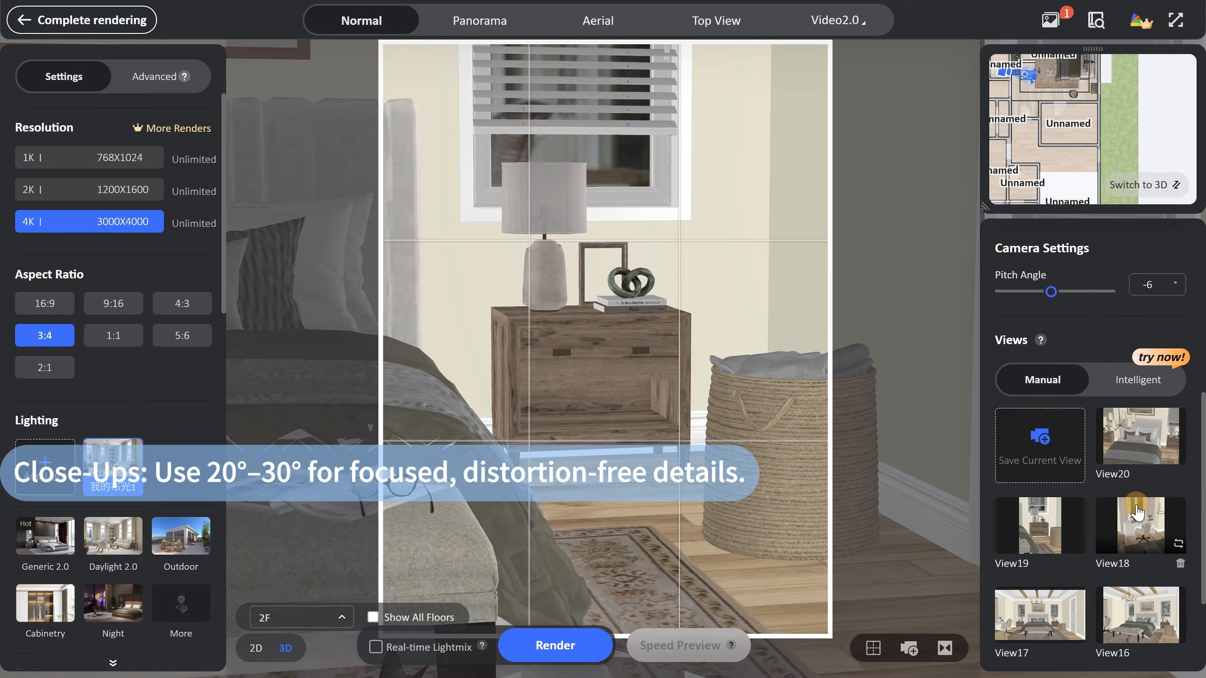
left_click(1141, 451)
scroll(1120, 328, "up", 5)
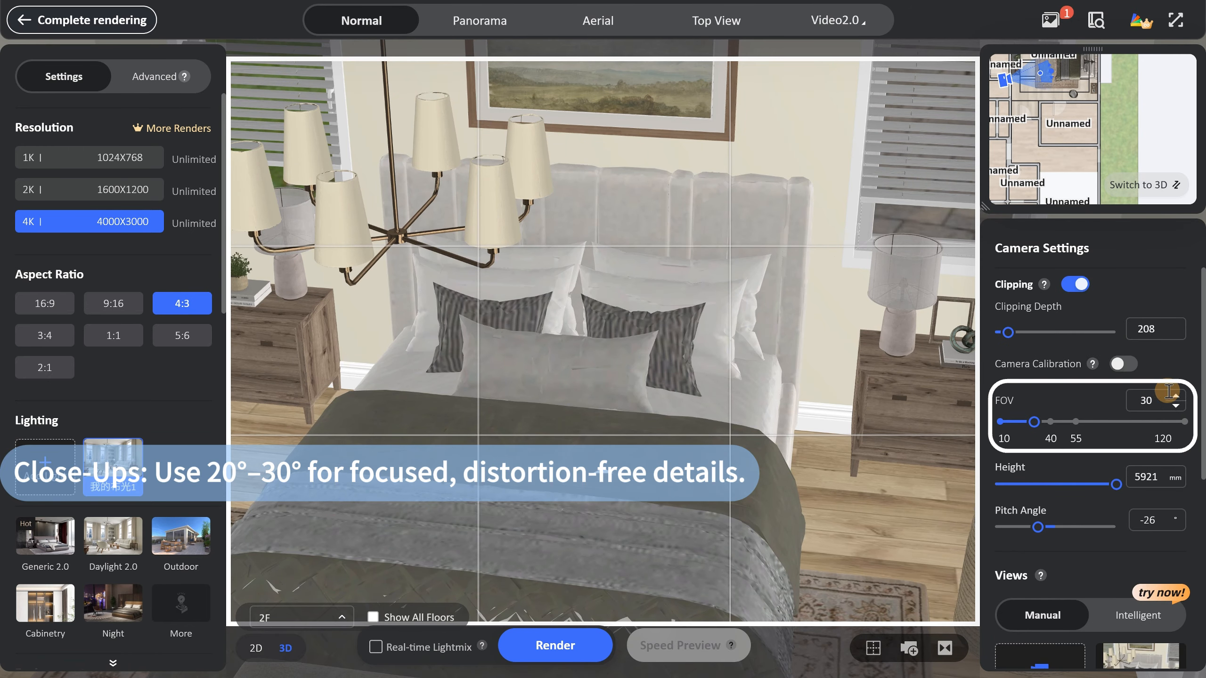
Load the saved wide shot View15 and show its camera height setting.
scroll(1168, 373, "down", 5)
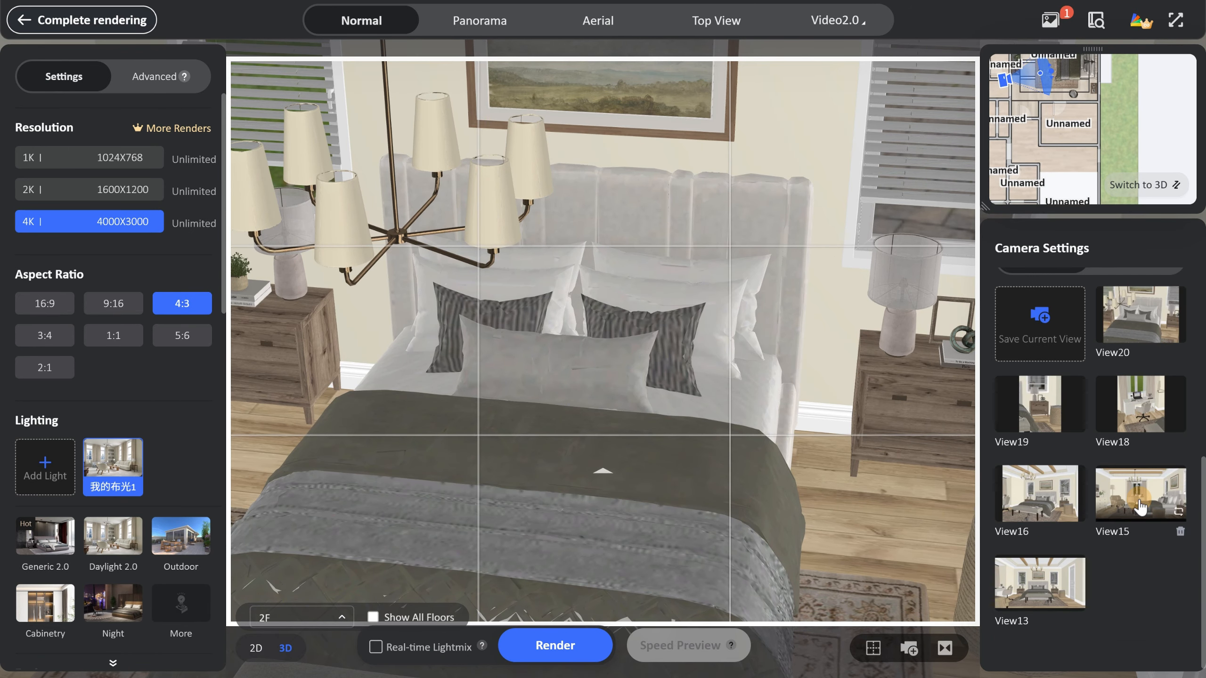
left_click(1140, 506)
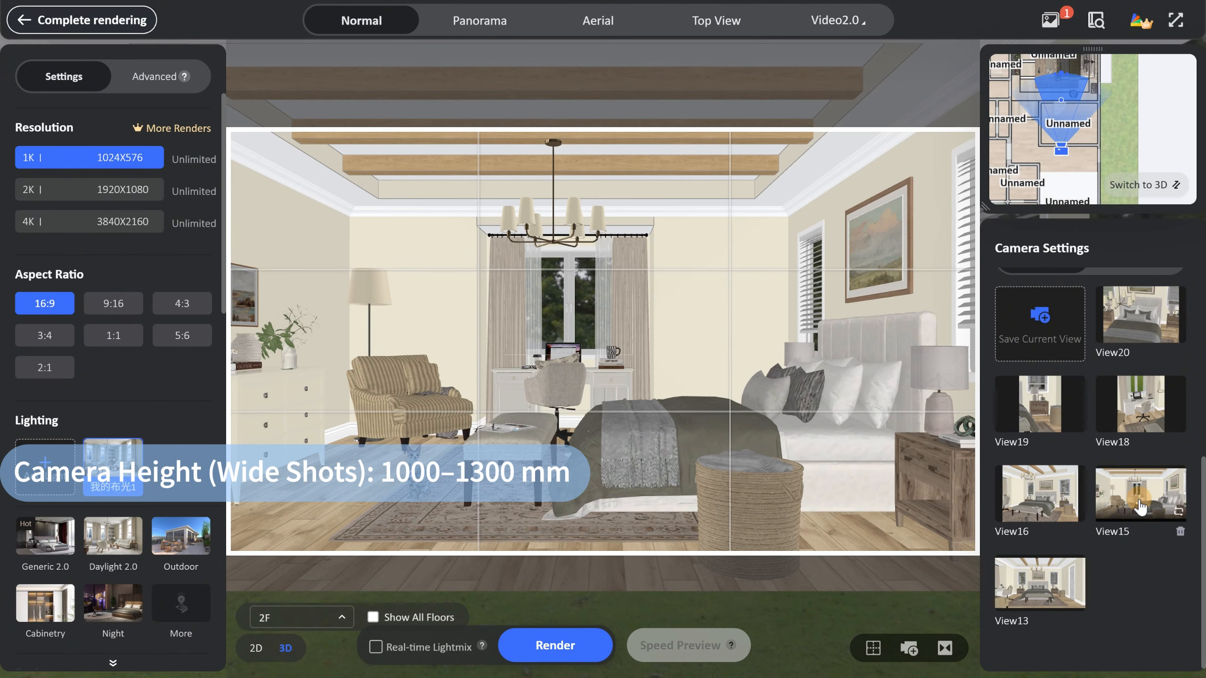
scroll(1202, 515, "up", 5)
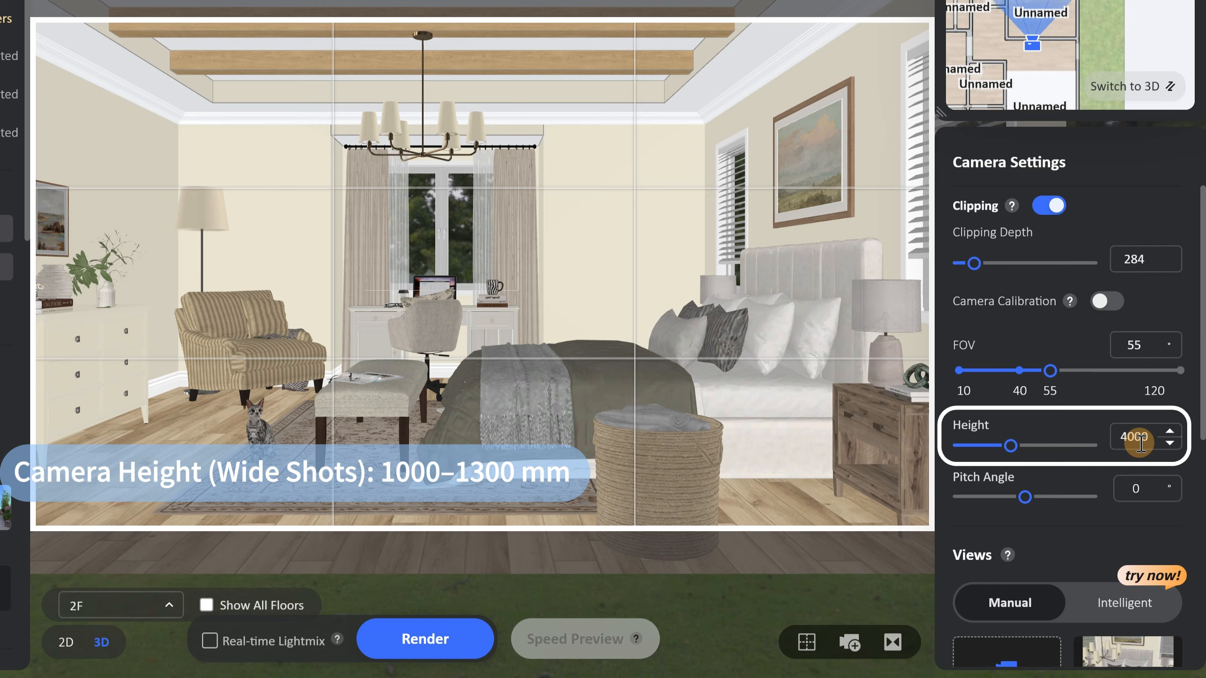
Set the camera height of View15 to 3900 mm.
double_click(1141, 437)
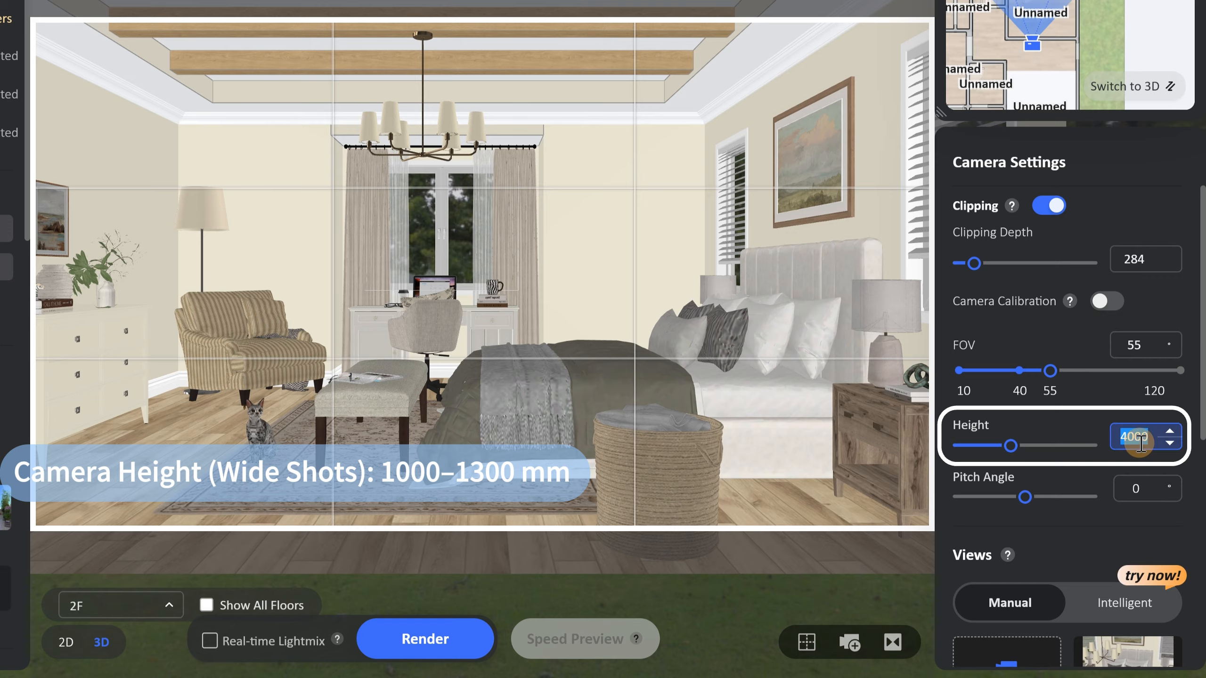
type("3900")
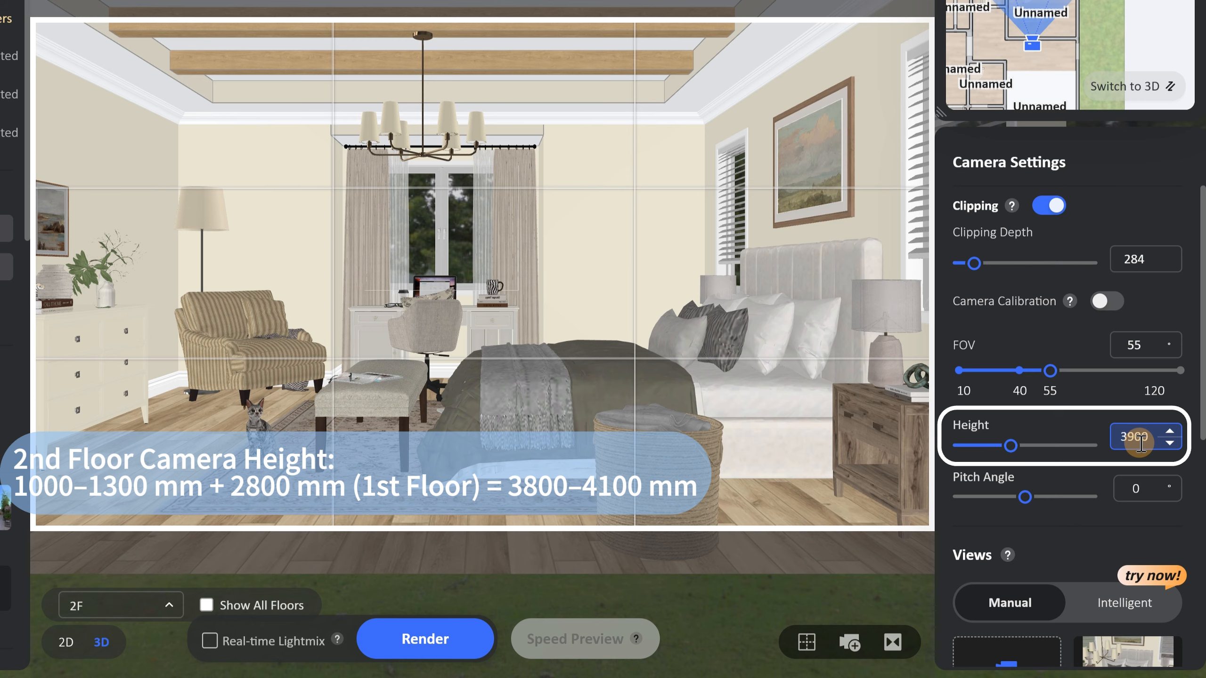
key("Return")
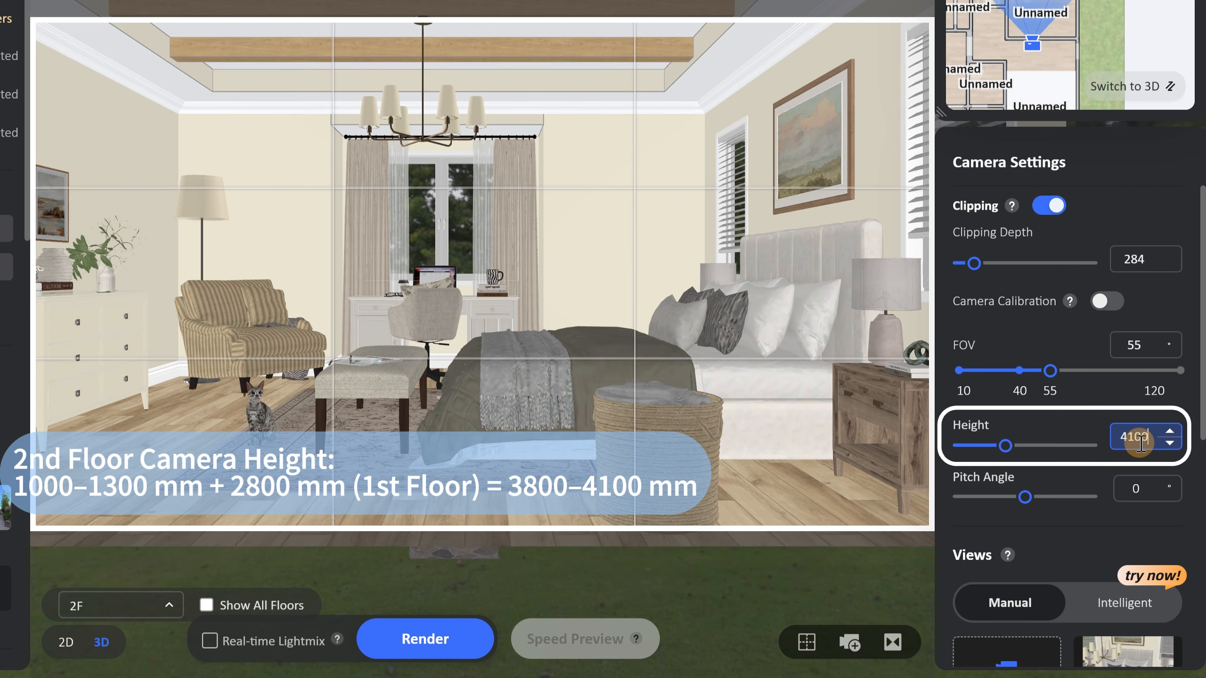
Set the camera height of View15 to 4100 mm.
key("Return")
left_click(1140, 442)
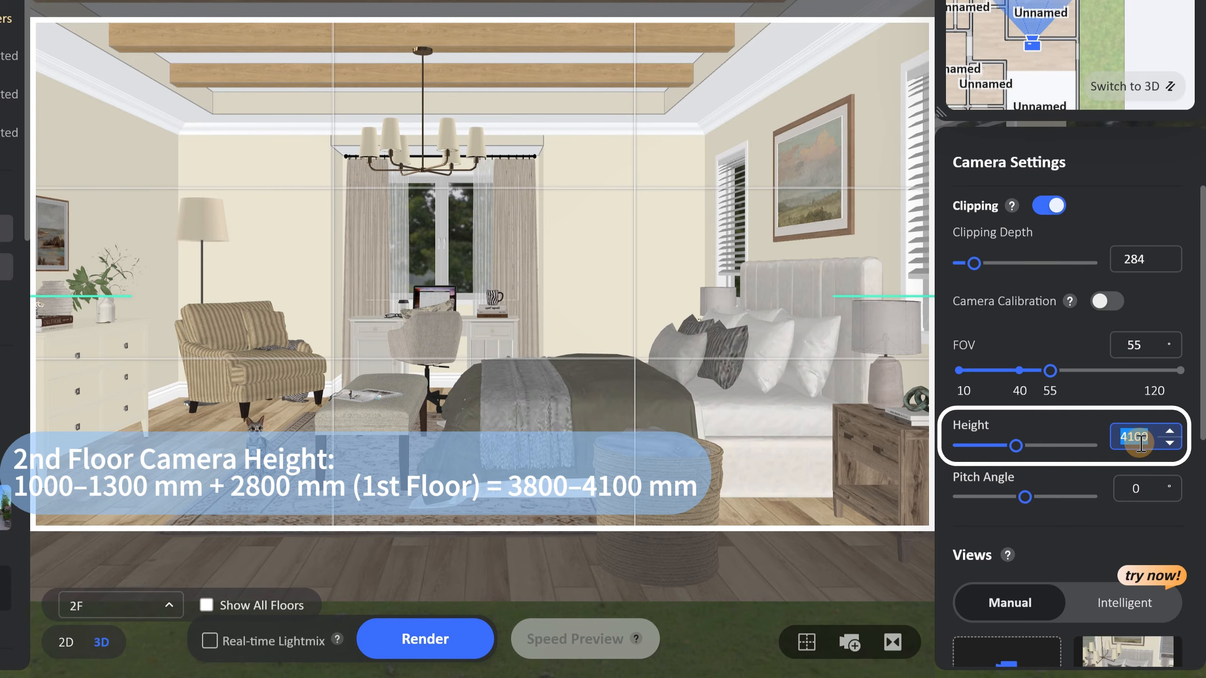
Set the wide shot's camera height to 4000 mm and adjust the desk close-up's pitch angle directly on the canvas.
key("Return")
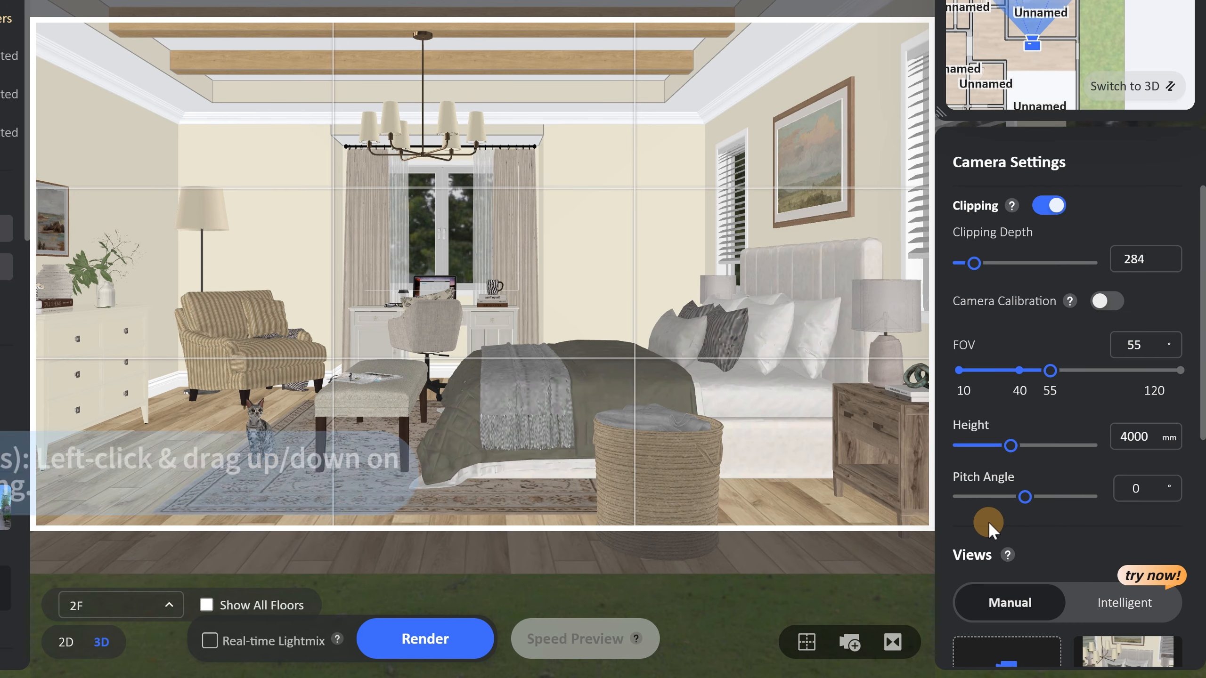
scroll(1004, 427, "down", 3)
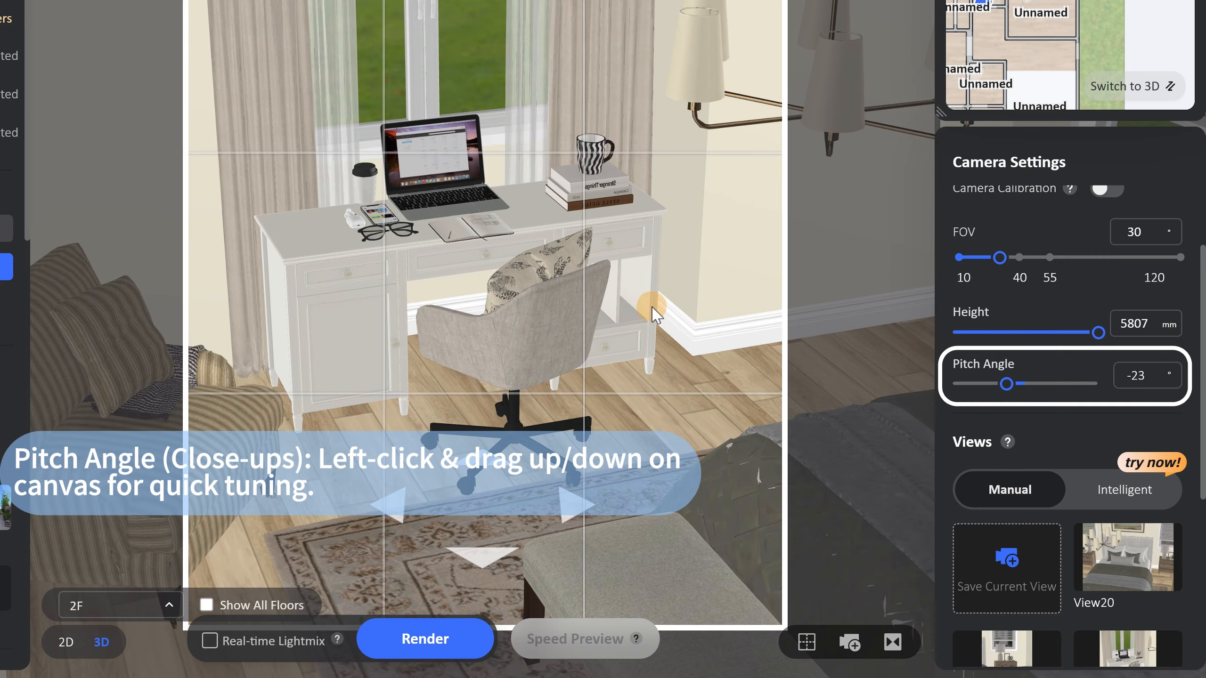
mouse_move(653, 314)
left_mouse_down()
mouse_move(648, 332)
mouse_move(648, 301)
mouse_move(641, 326)
mouse_move(635, 316)
left_mouse_up()
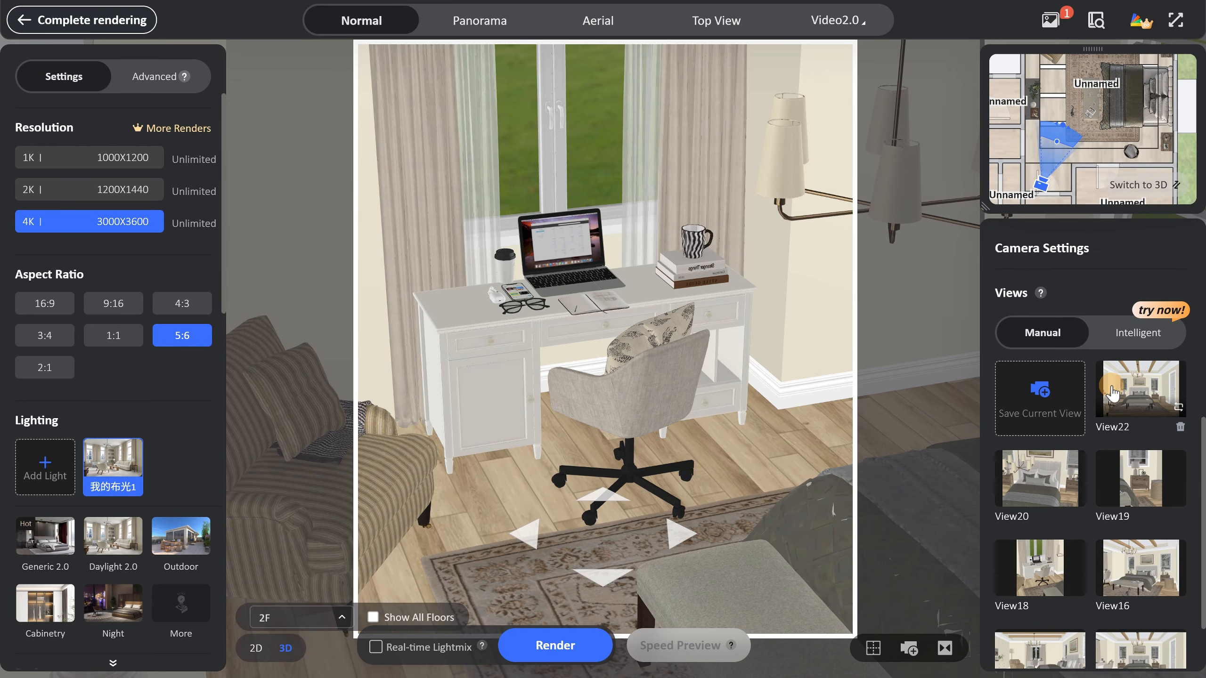
Open the saved wide shot View22 and the 16:9 armchair-side view to examine their foreground, midground and background layers.
left_click(1112, 394)
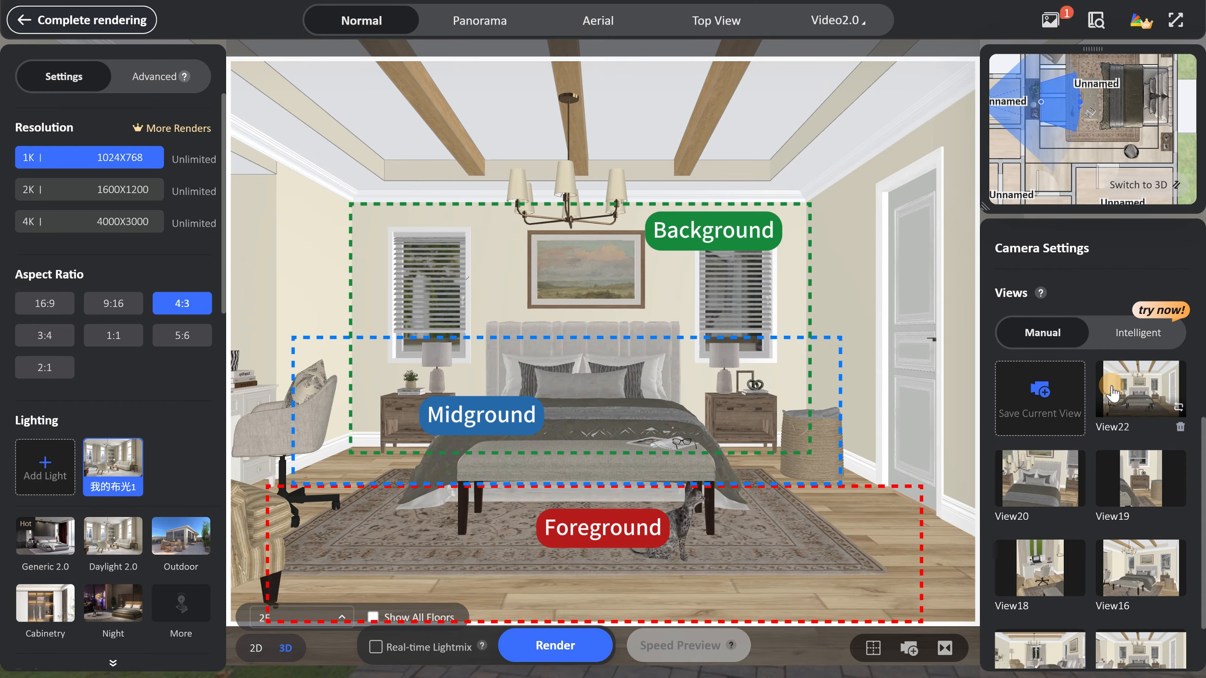
left_click(1111, 393)
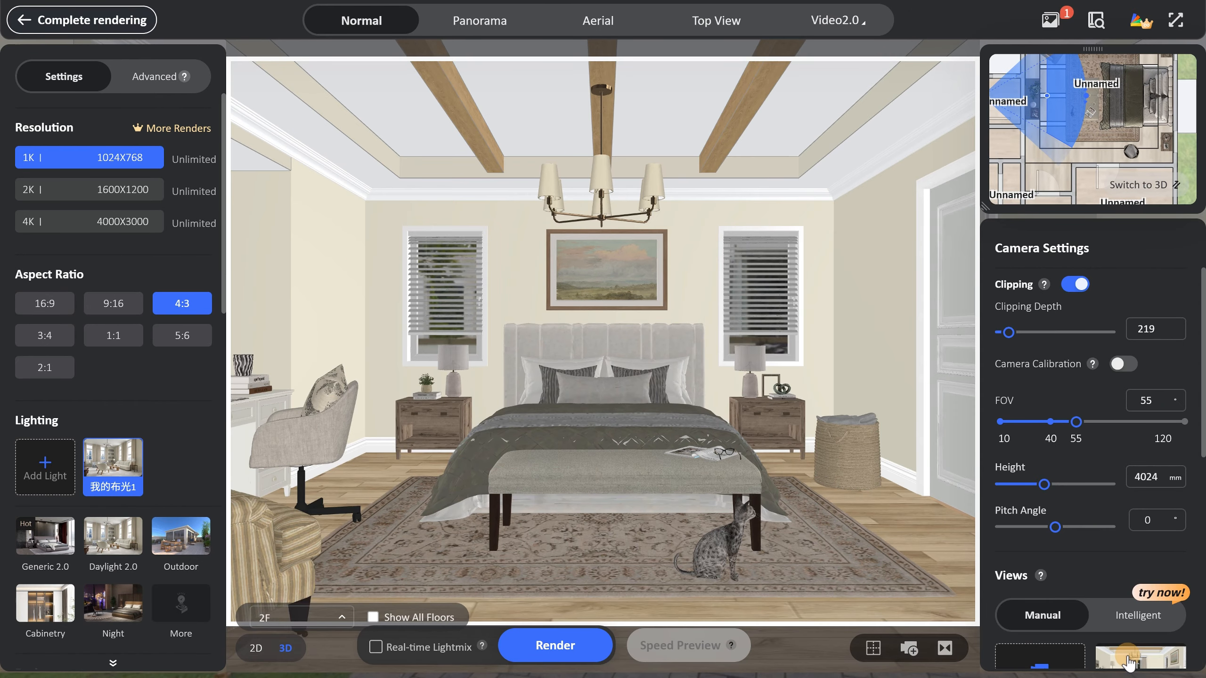
left_click(1129, 662)
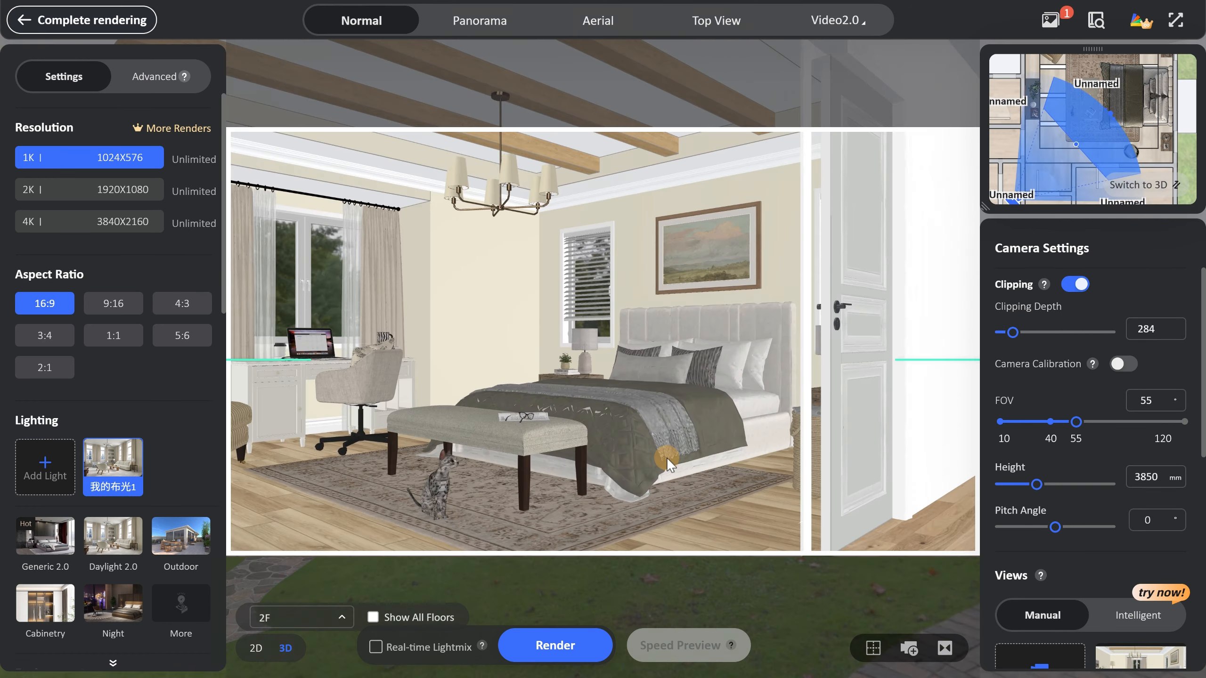
Turn on the Grid composition overlay for the angled bed view and set its aspect ratio to 4:3.
mouse_move(667, 457)
left_mouse_down()
mouse_move(691, 465)
mouse_move(671, 466)
left_mouse_up()
left_click(871, 643)
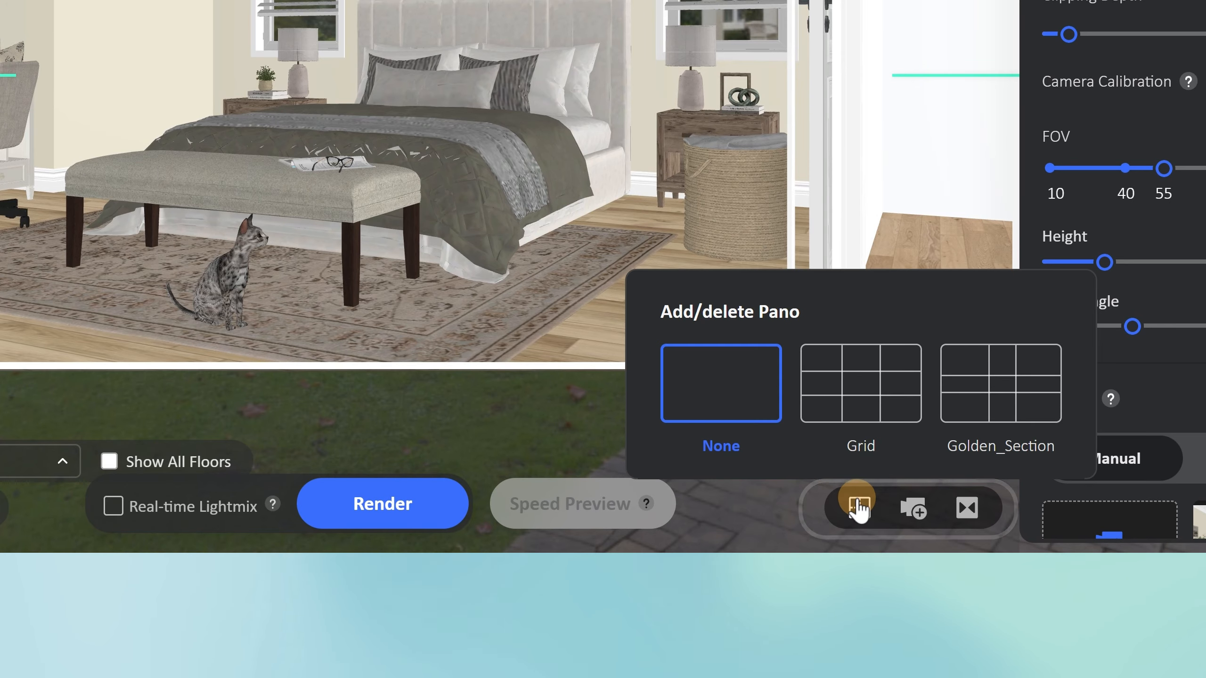
left_click(842, 411)
left_click(182, 303)
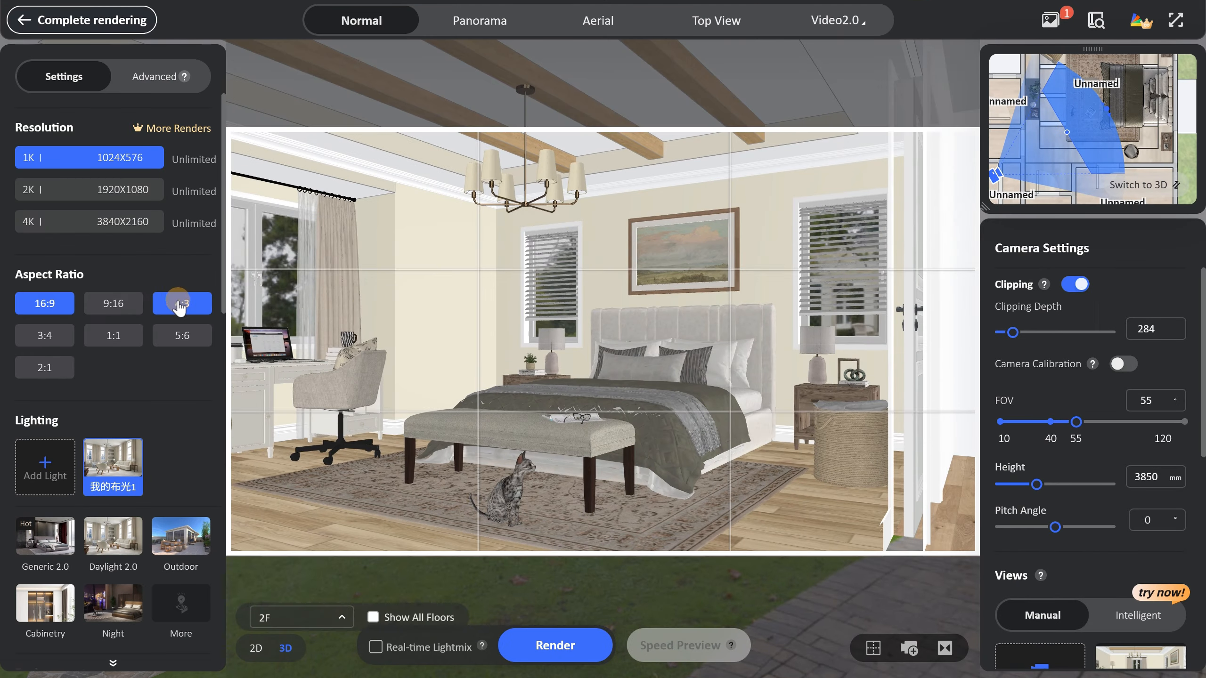
Set the clipping depth to 91, reframe the bed, bench and nightstands within the grid, and save the current view.
left_click(1007, 333)
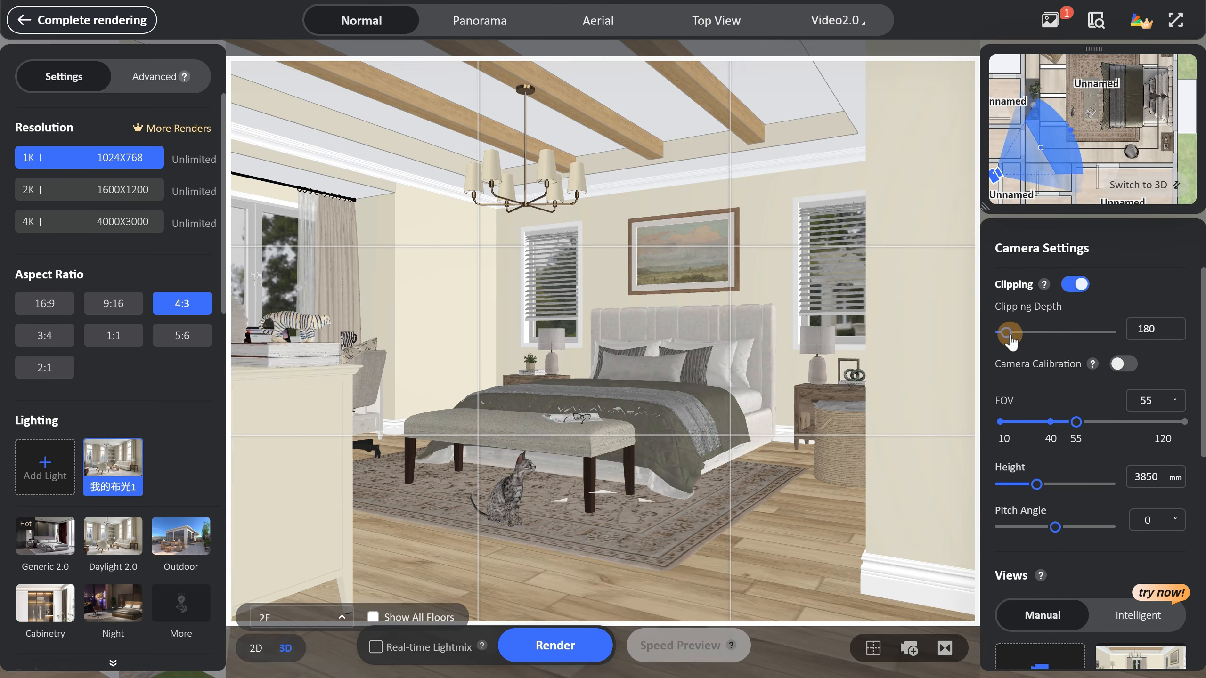
left_click_drag(1007, 333, 1000, 334)
scroll(699, 379, "up", 3)
left_click_drag(699, 379, 669, 396)
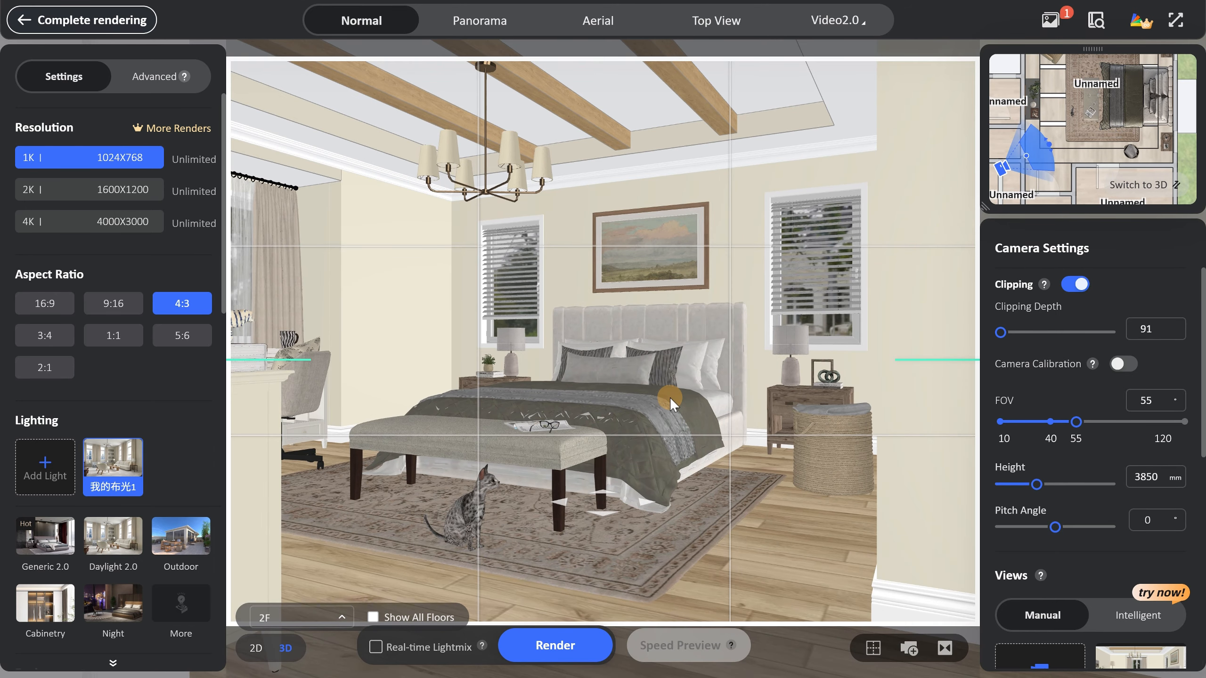
scroll(1087, 538, "down", 3)
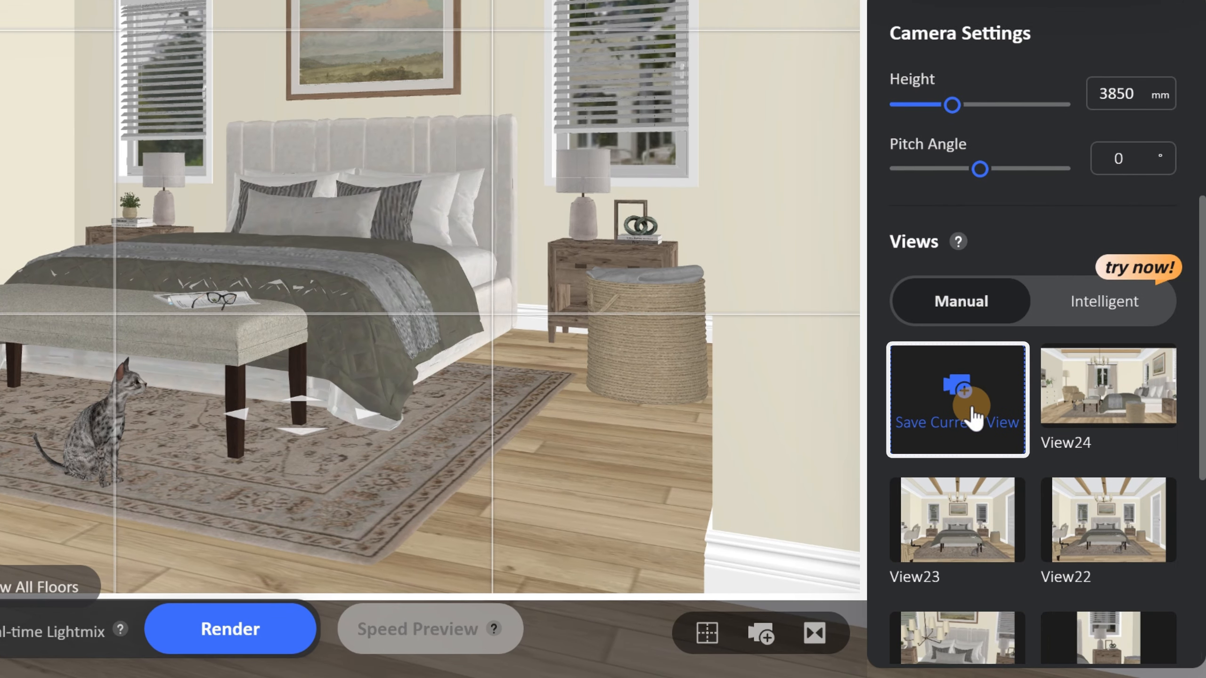
left_click(970, 413)
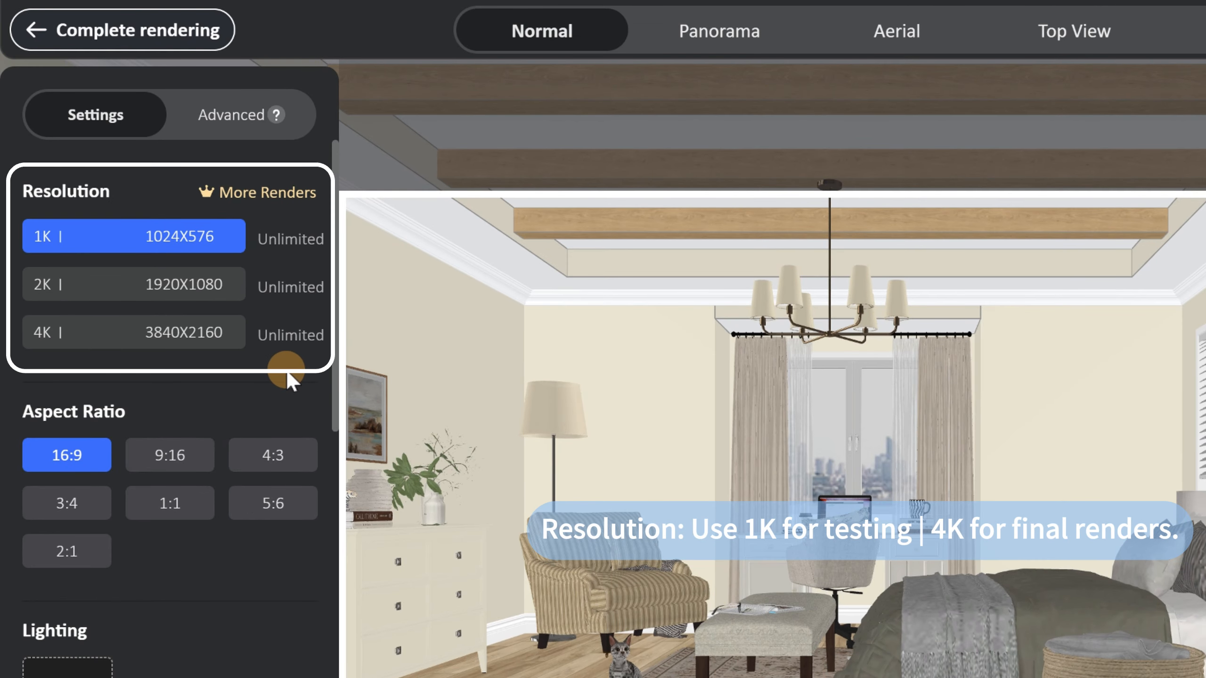
Switch the 16:9 view's render resolution to 4K and return it to 1K.
left_click(209, 338)
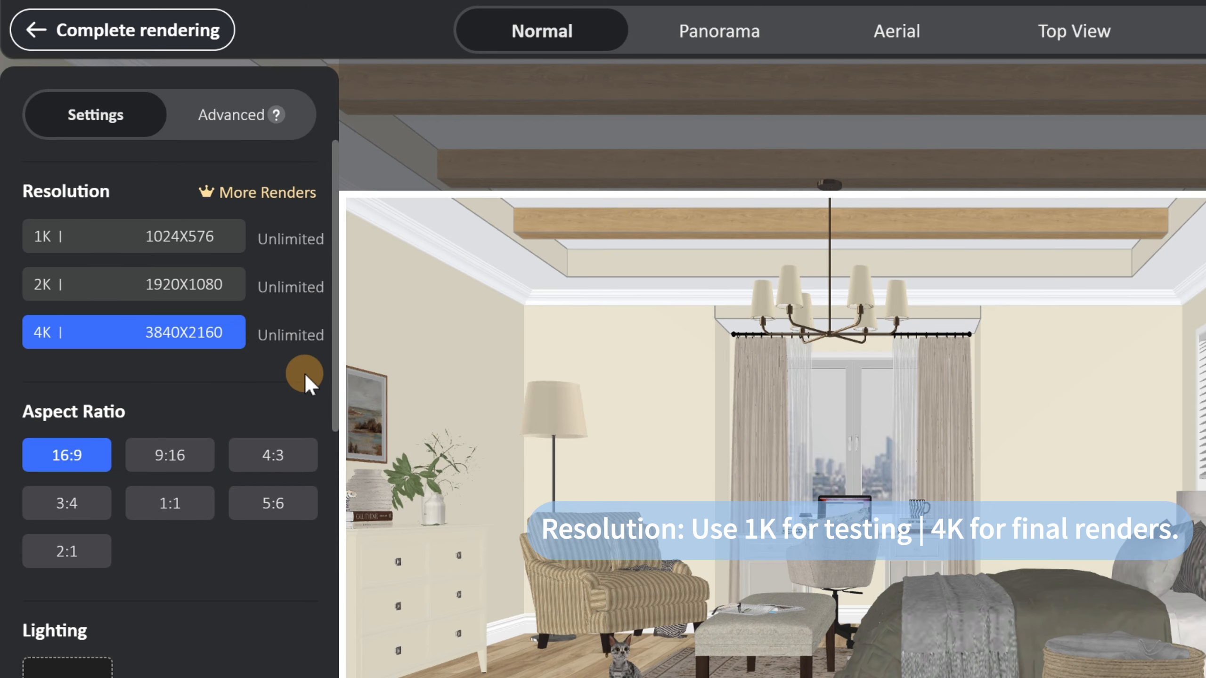
left_click(231, 235)
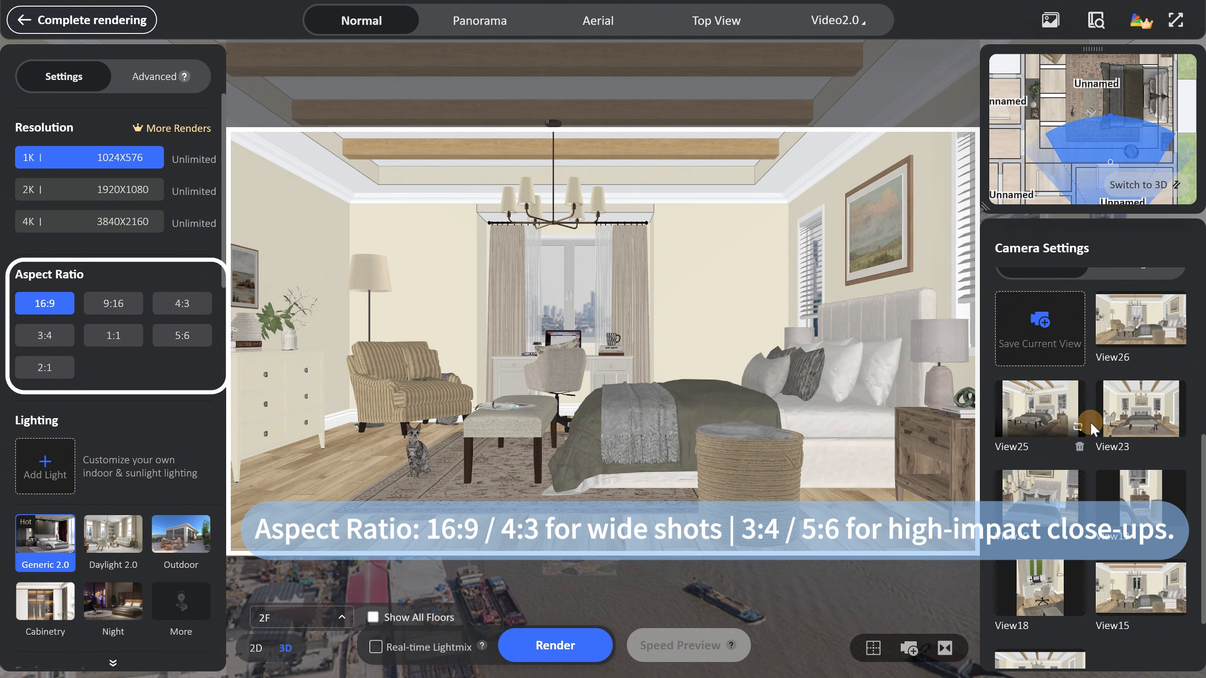
Open the saved views View25, View19 and View18 in turn to compare the aspect ratios of wide shots and close-ups.
left_click(1044, 416)
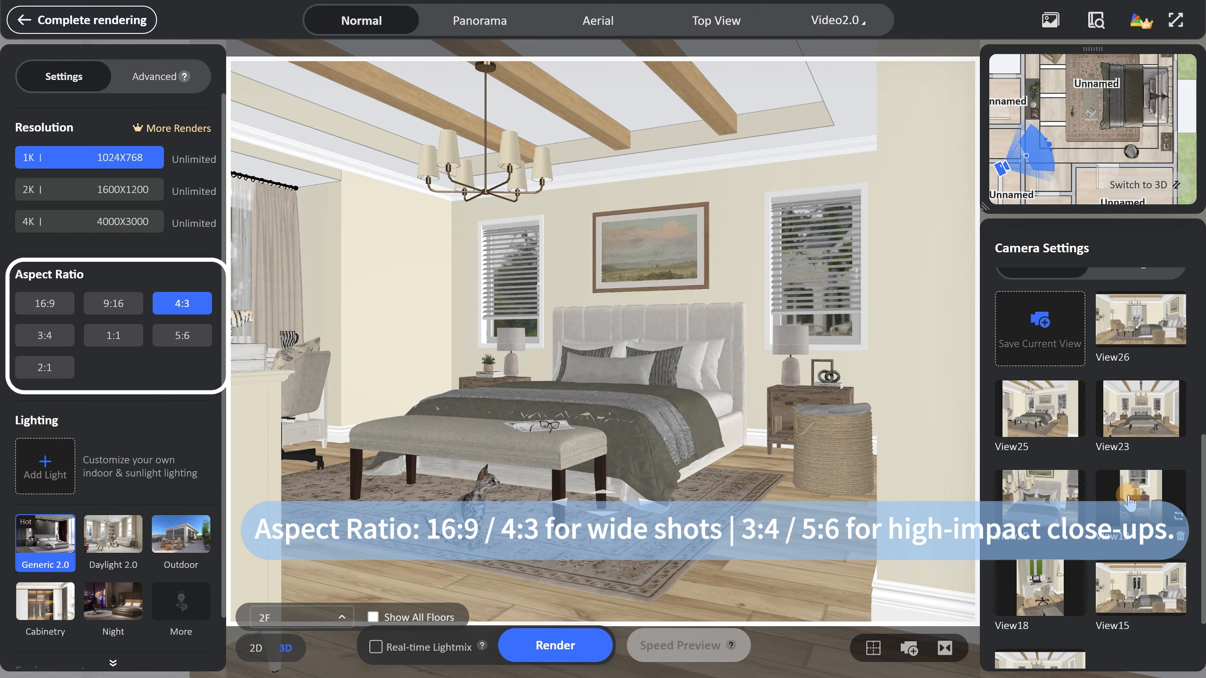
left_click(1153, 512)
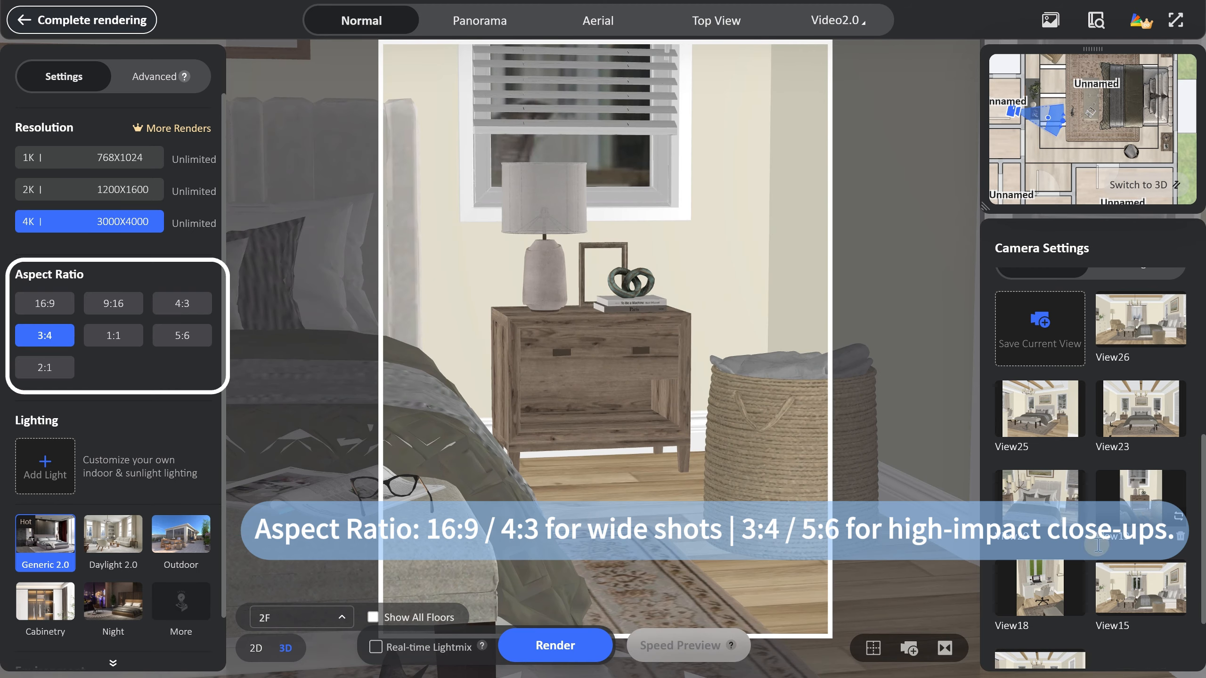
left_click(1049, 591)
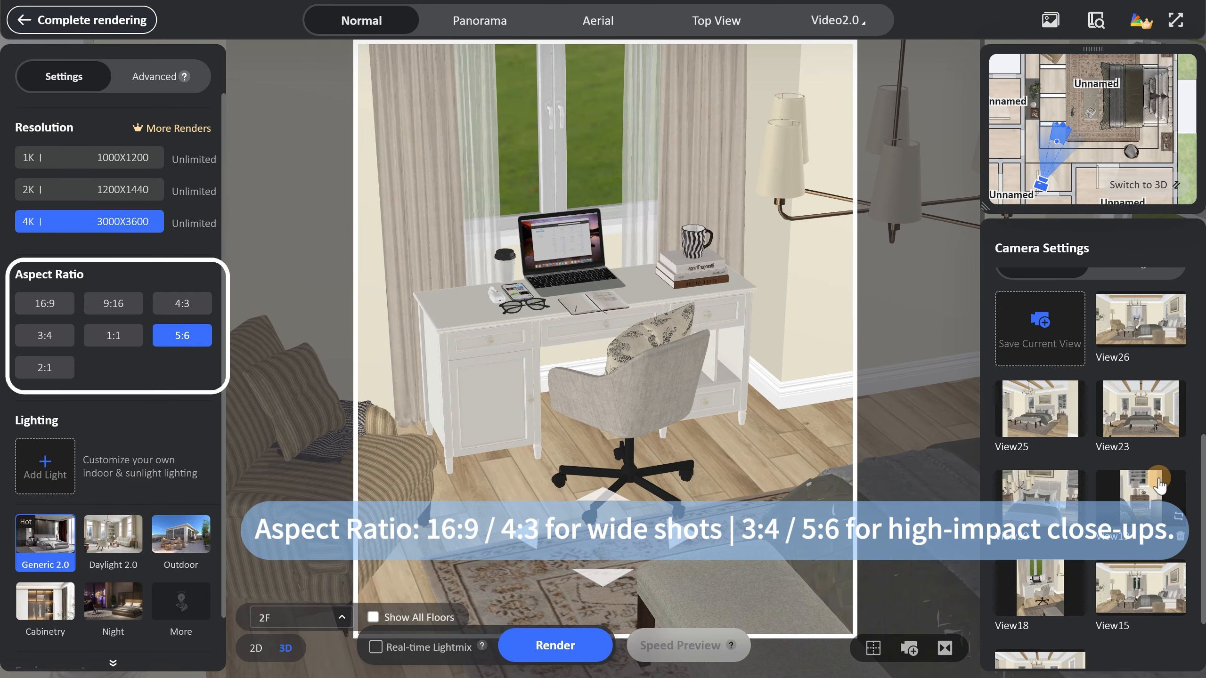
left_click(1061, 414)
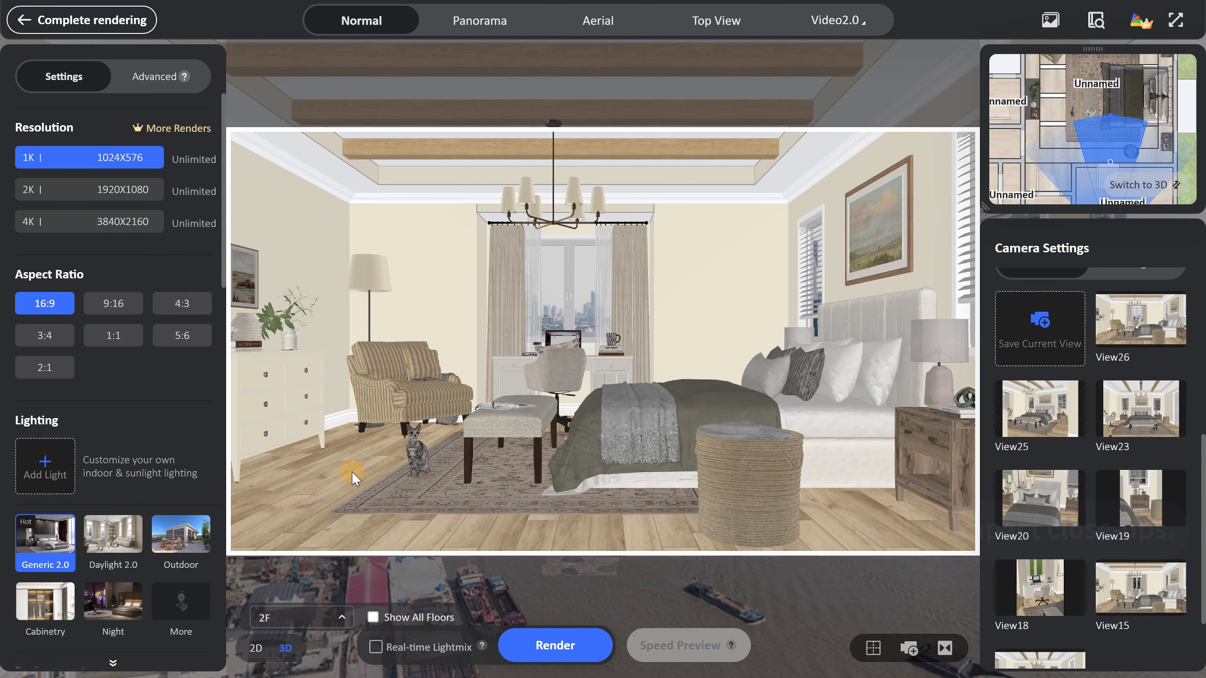
Check the lighting presets for the 16:9 wide shot and apply Daylight 2.0.
scroll(172, 417, "down", 3)
left_click(181, 463)
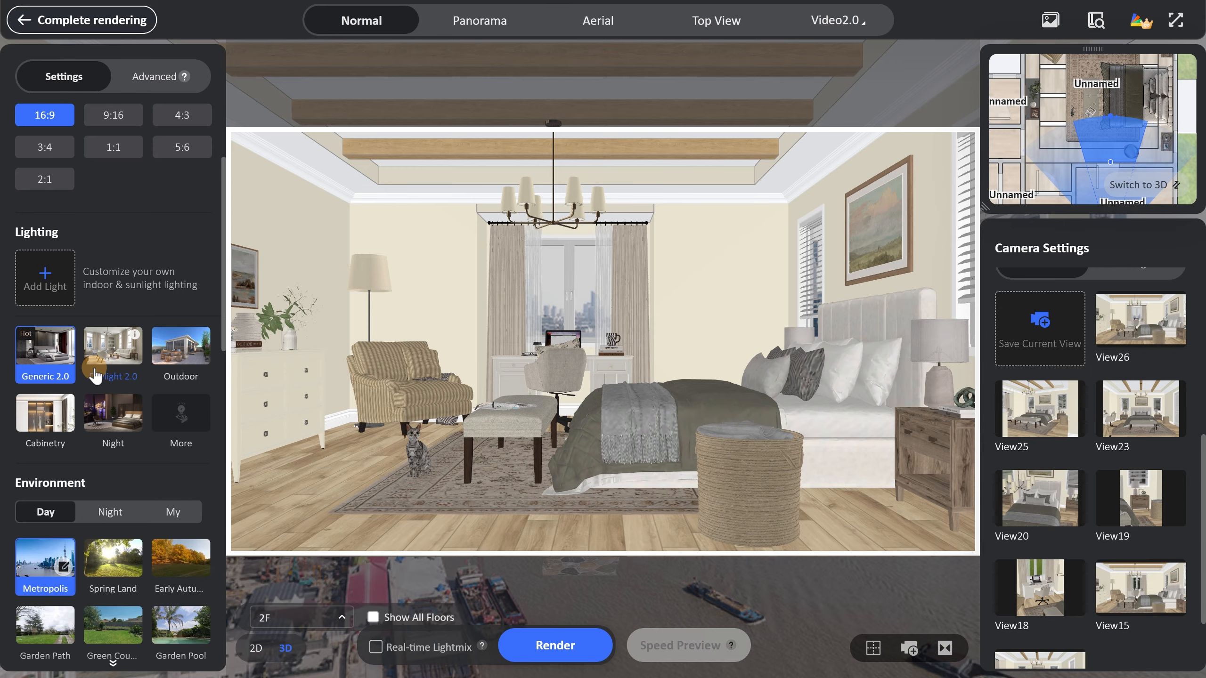
mouse_move(135, 342)
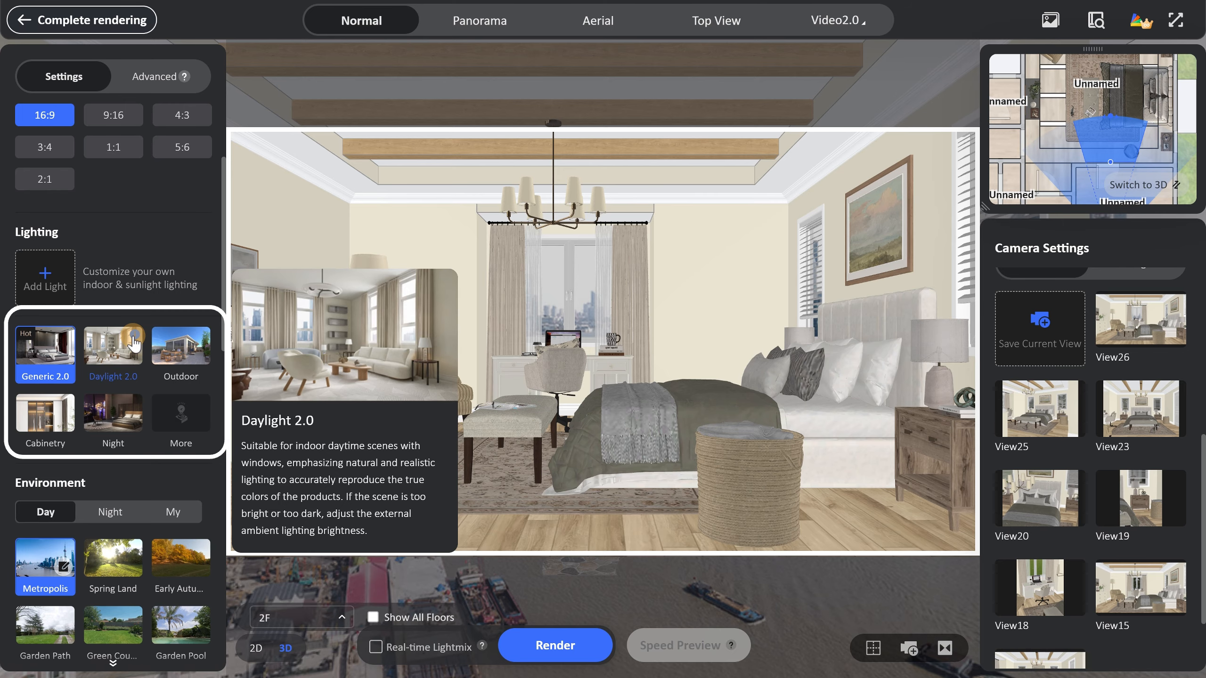
left_click(110, 362)
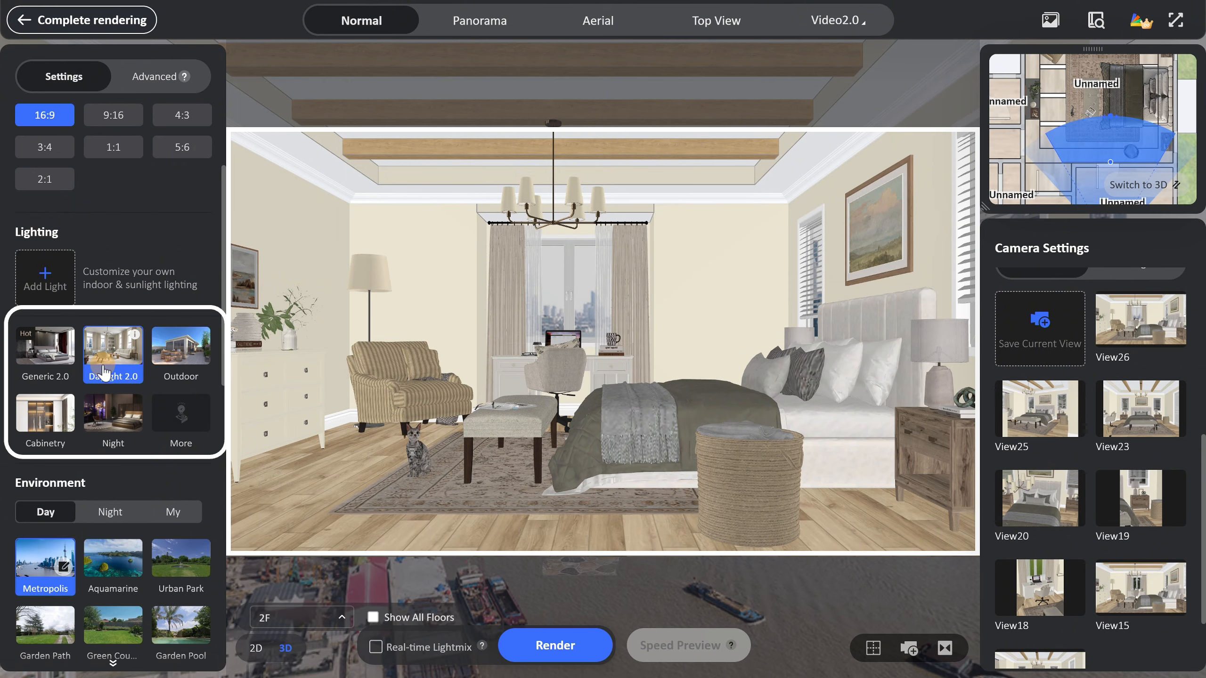
Try the Garden Path, green countryside, Garden Pool and Retro Street daytime environments behind the window.
scroll(126, 473, "down", 5)
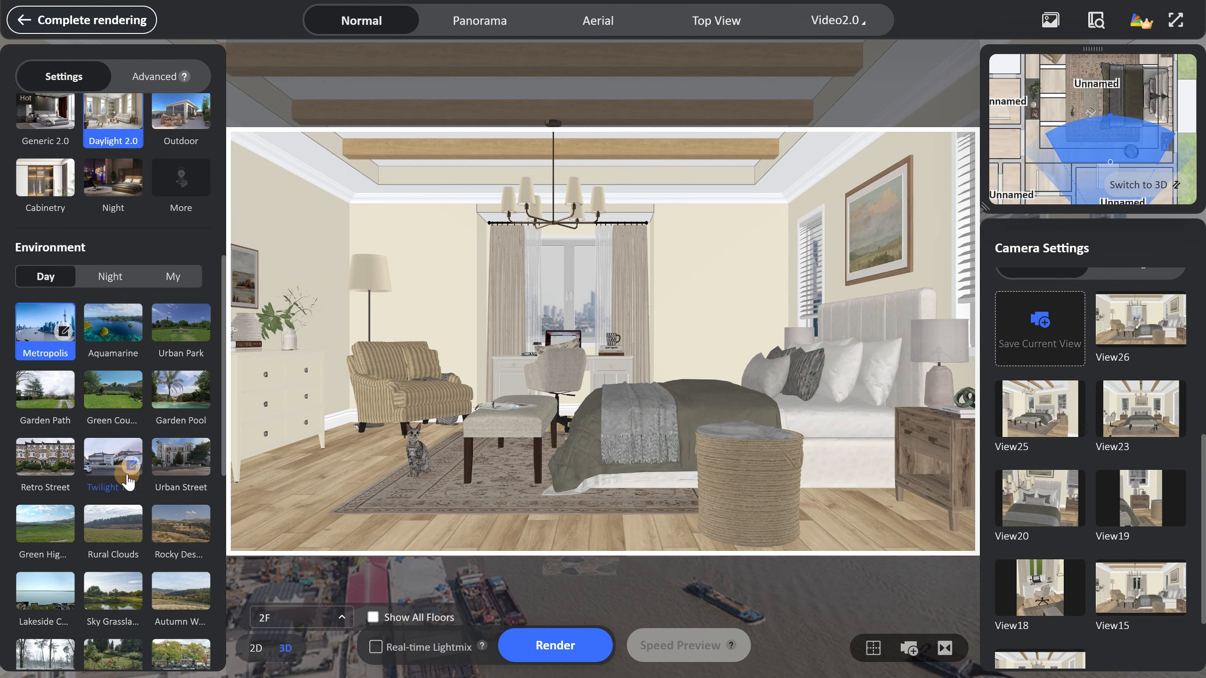
left_click(42, 399)
left_click(113, 392)
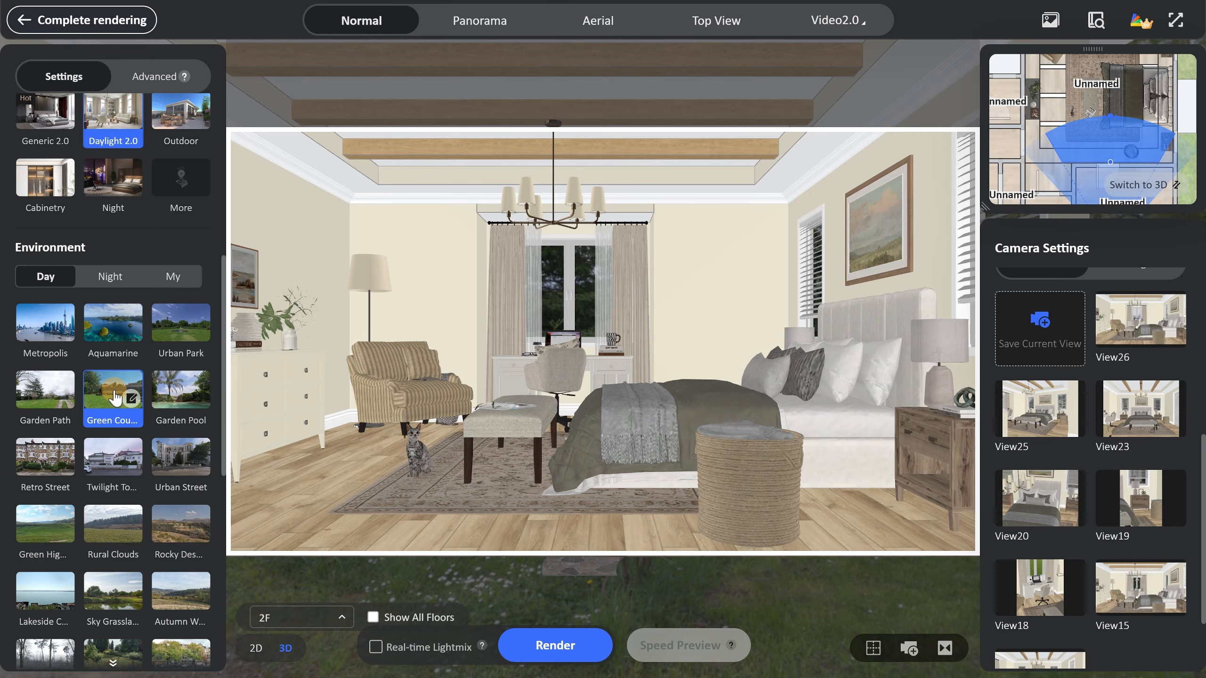
left_click(180, 398)
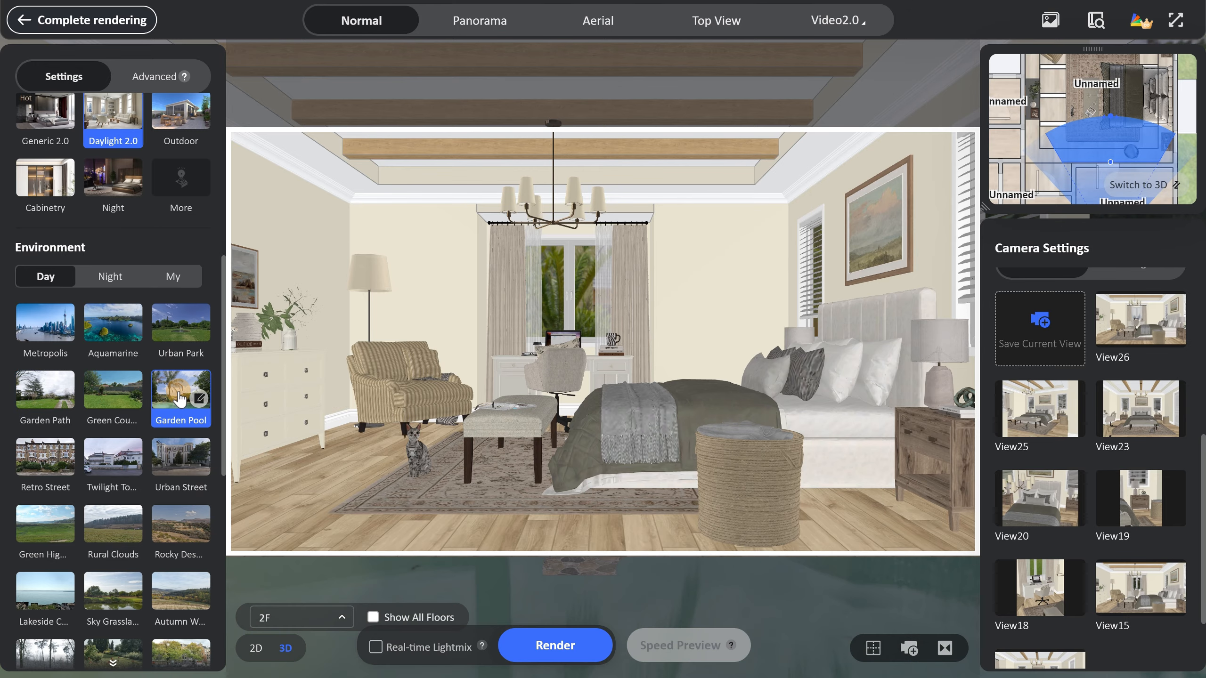
left_click(51, 460)
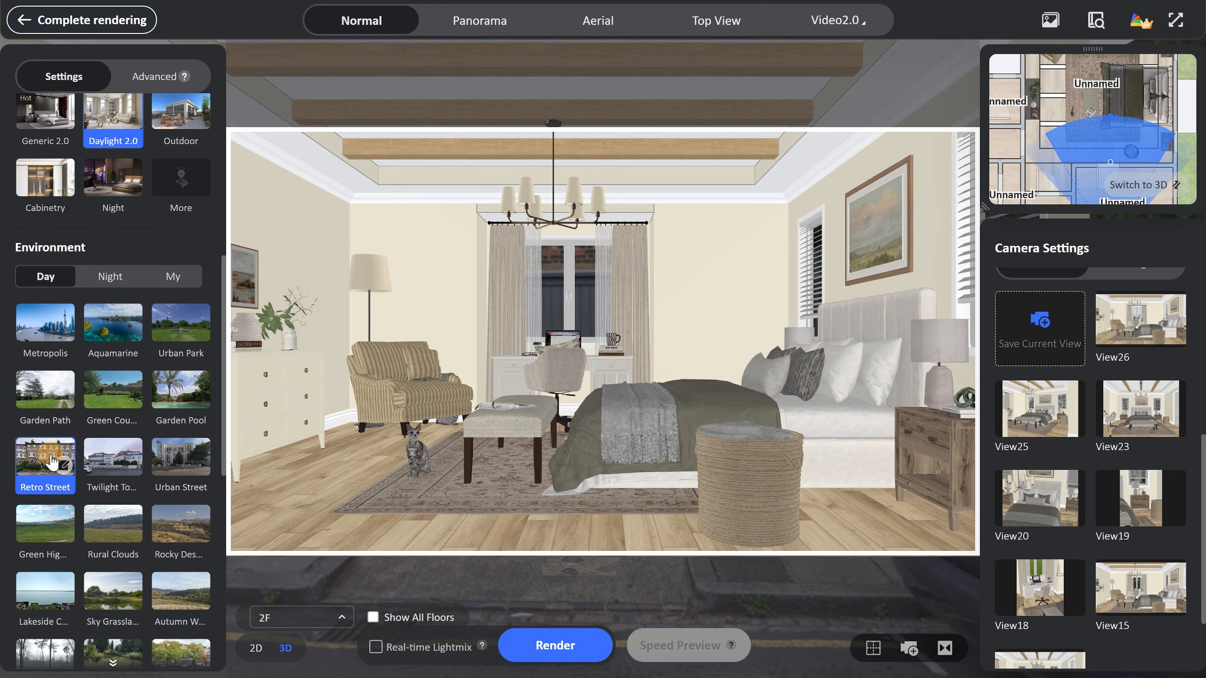
Apply the Quiet Manor environment and set its exterior view to 174° horizontal rotation and -5% vertical offset.
scroll(51, 460, "down", 5)
left_click(110, 503)
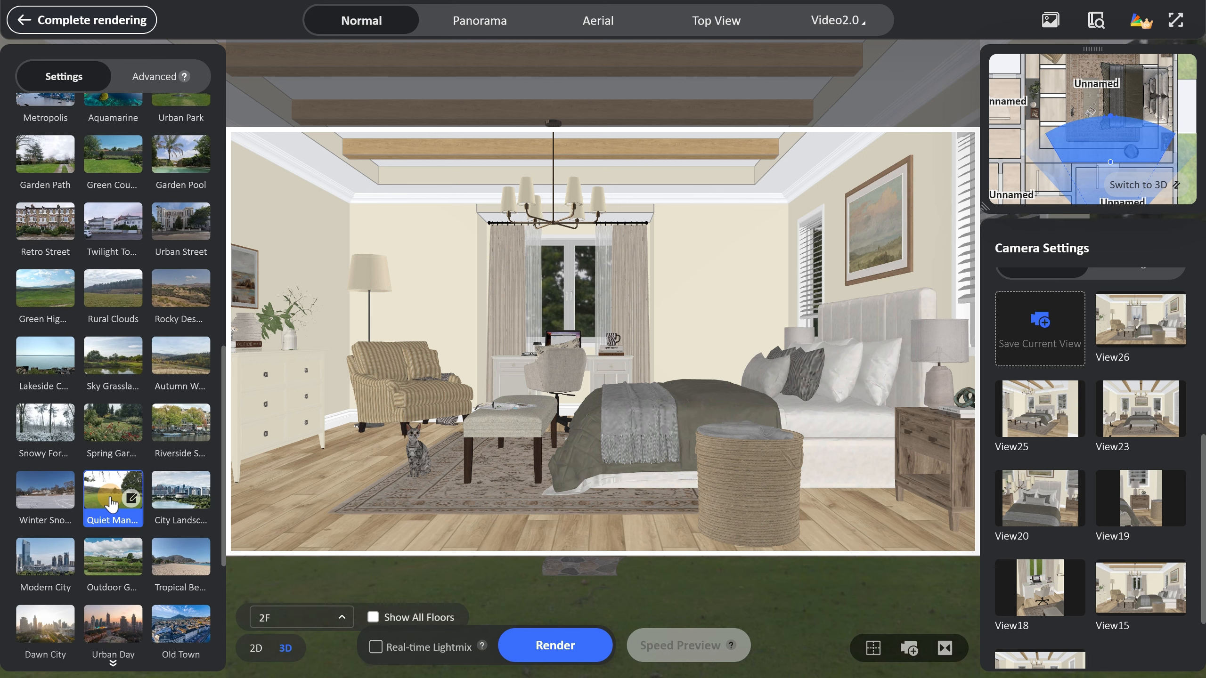
left_click(129, 499)
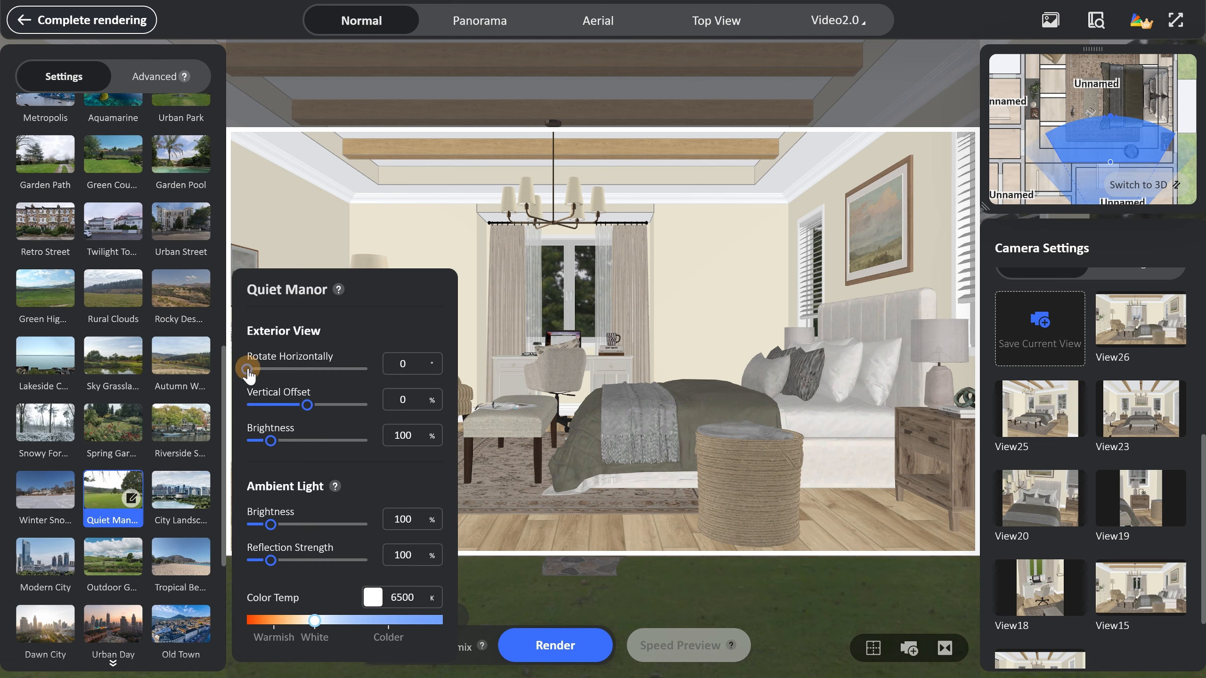
left_click_drag(247, 370, 304, 405)
left_click(307, 405)
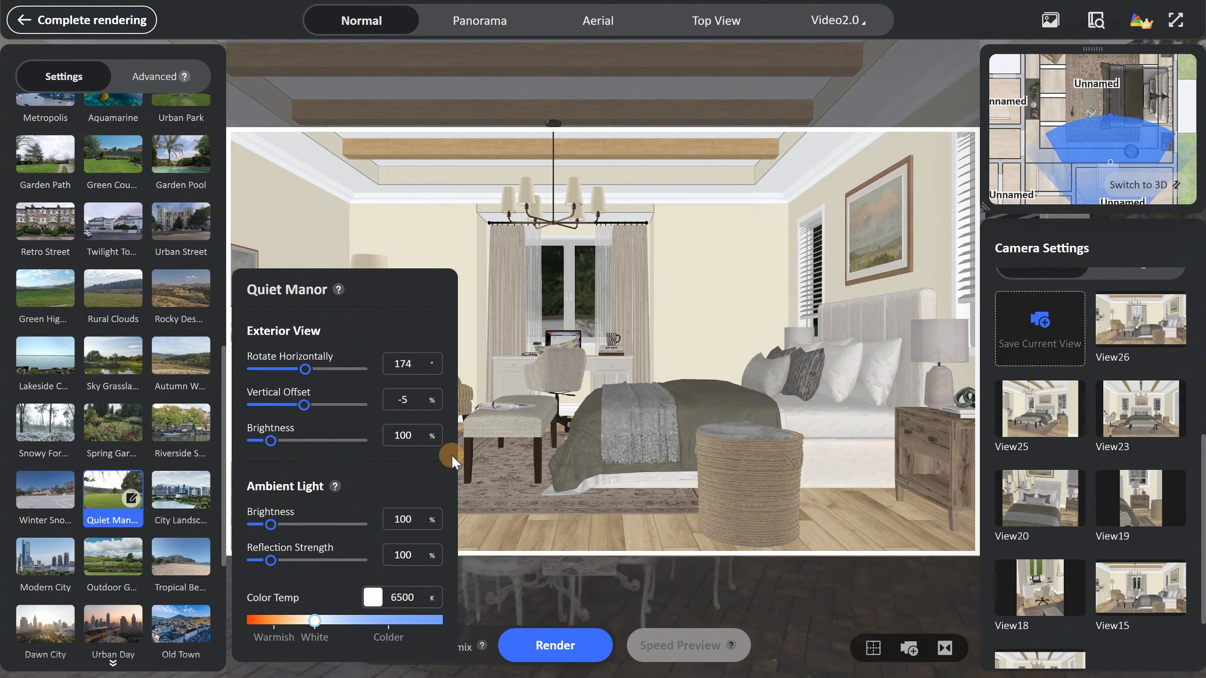
Render the wide shot at 1K and open the new image from the render gallery.
left_click(582, 647)
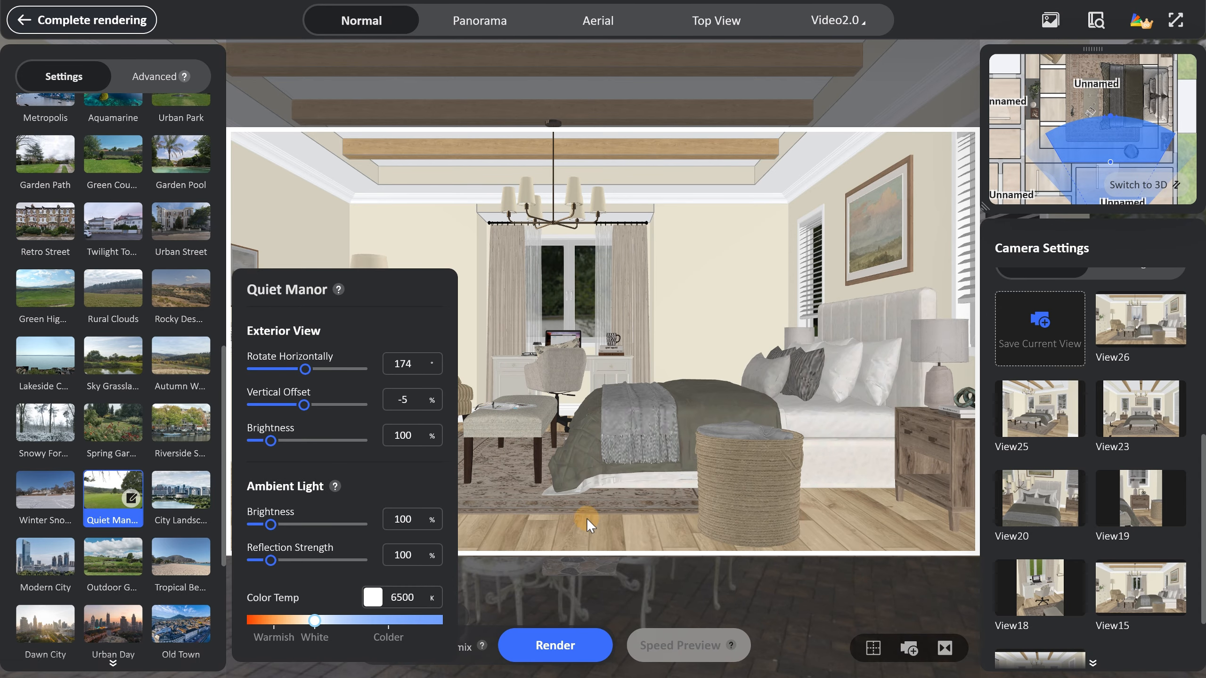
left_click(1049, 21)
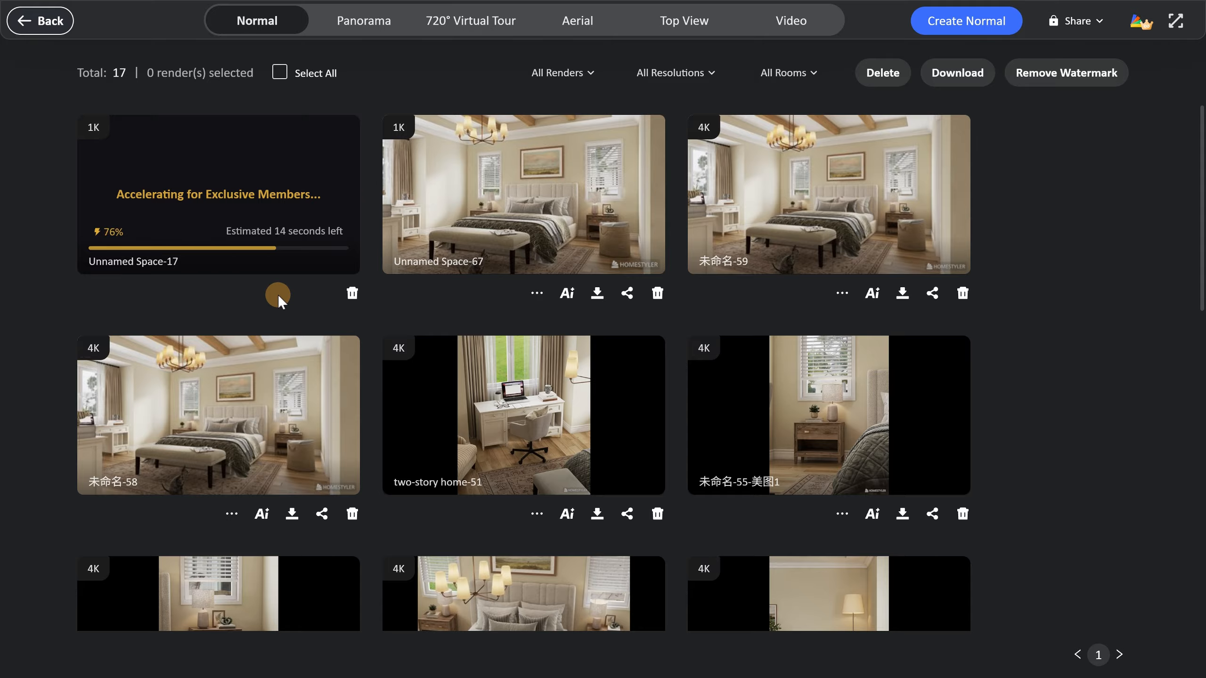
left_click(223, 194)
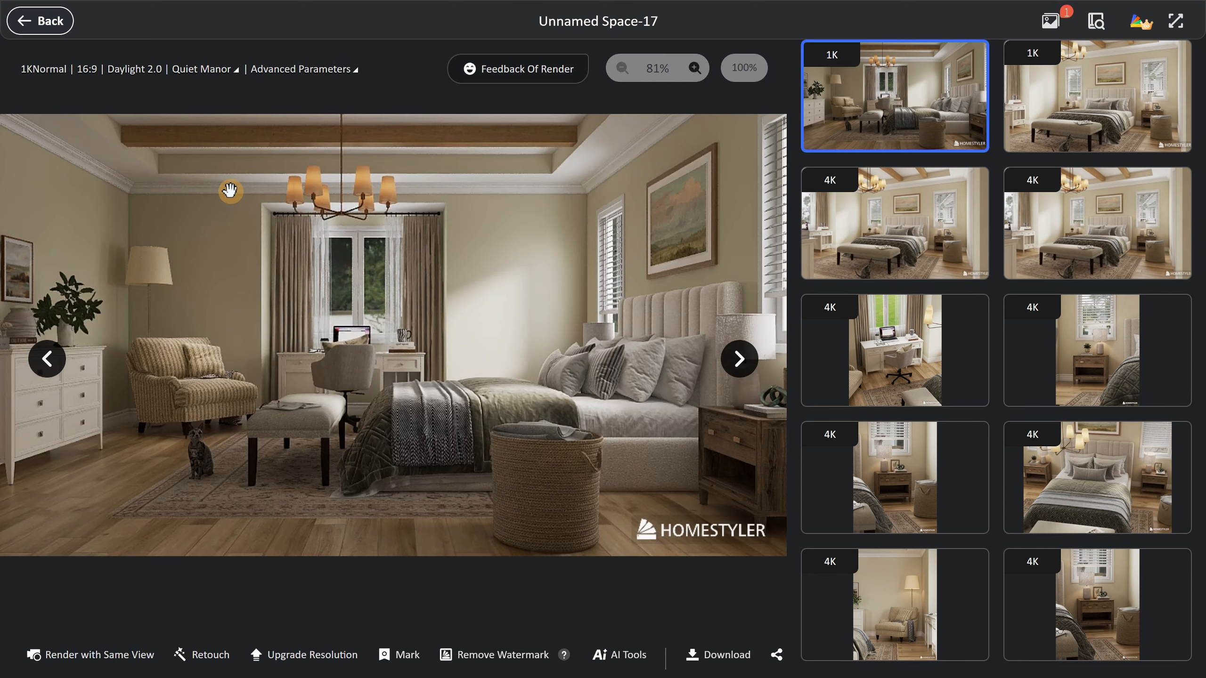
Return to the render setup and set Quiet Manor's ambient light brightness to 150%.
left_click(40, 20)
left_click(32, 21)
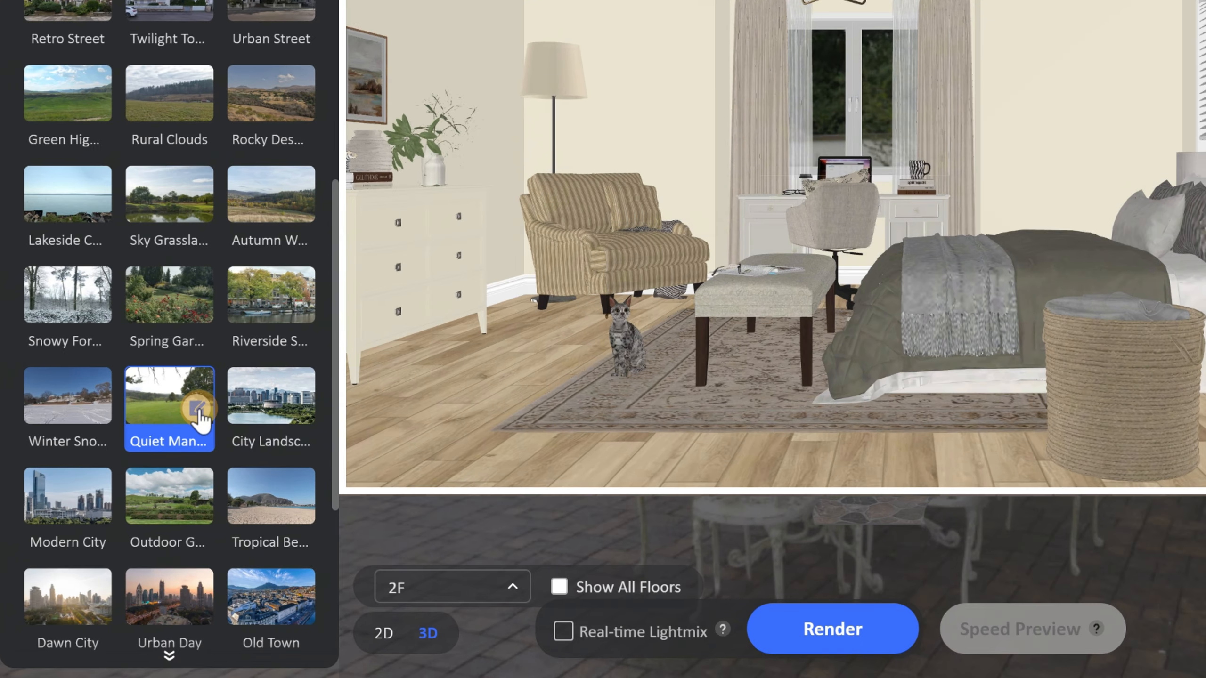
left_click(197, 408)
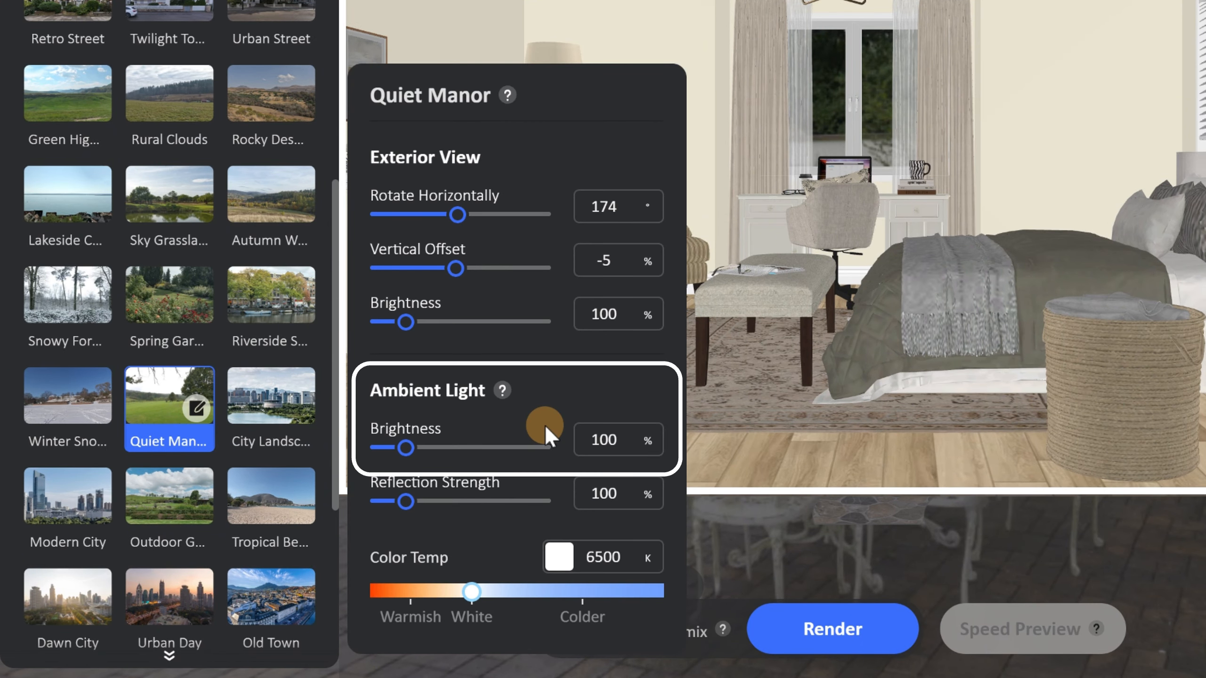
left_click(631, 439)
type("150")
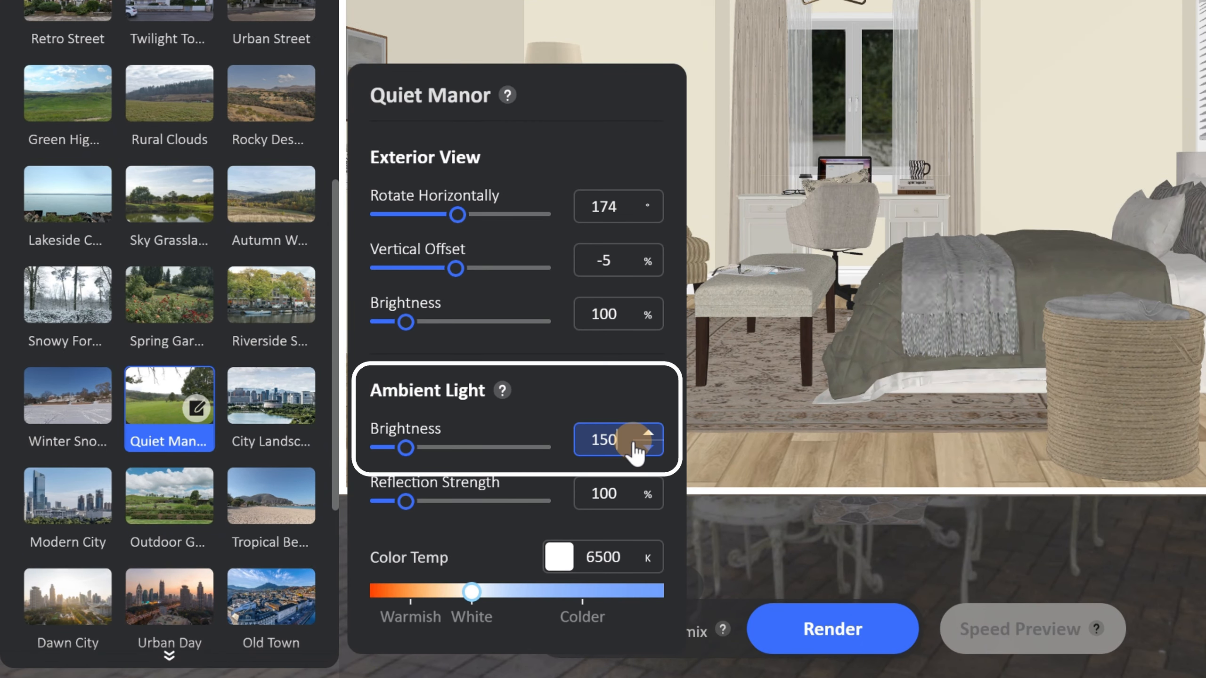
Render the wide shot again with the brighter ambient light and open the new image from the gallery.
left_click(861, 634)
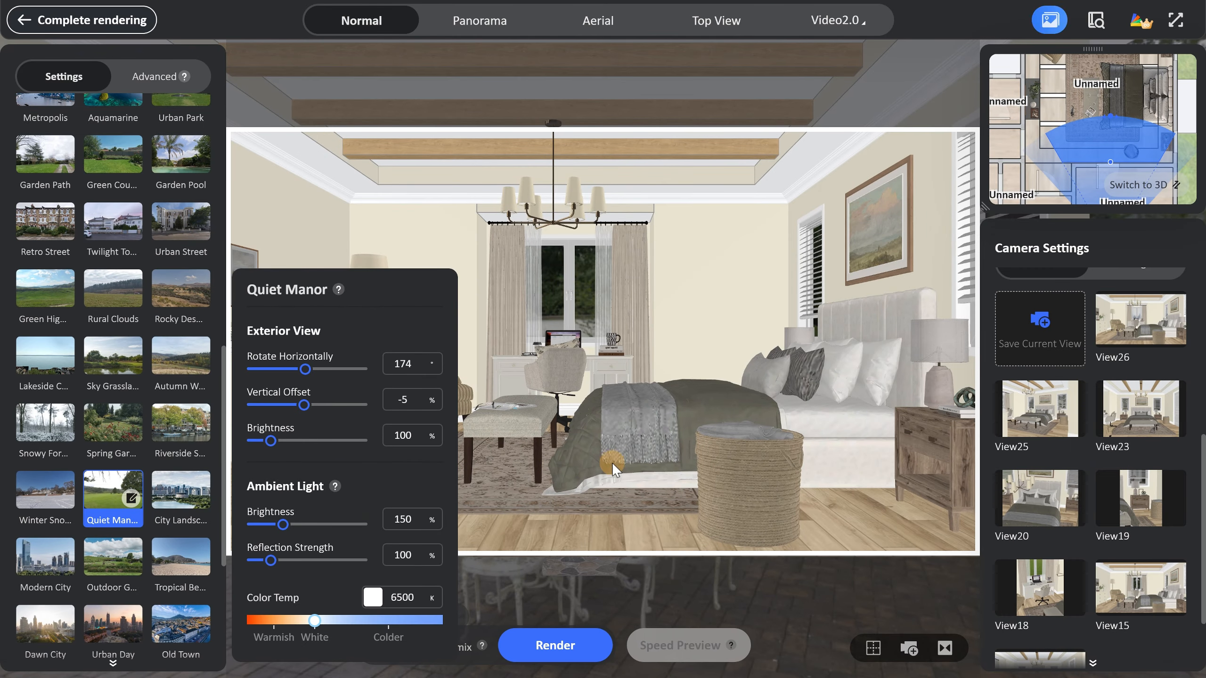
left_click(1047, 22)
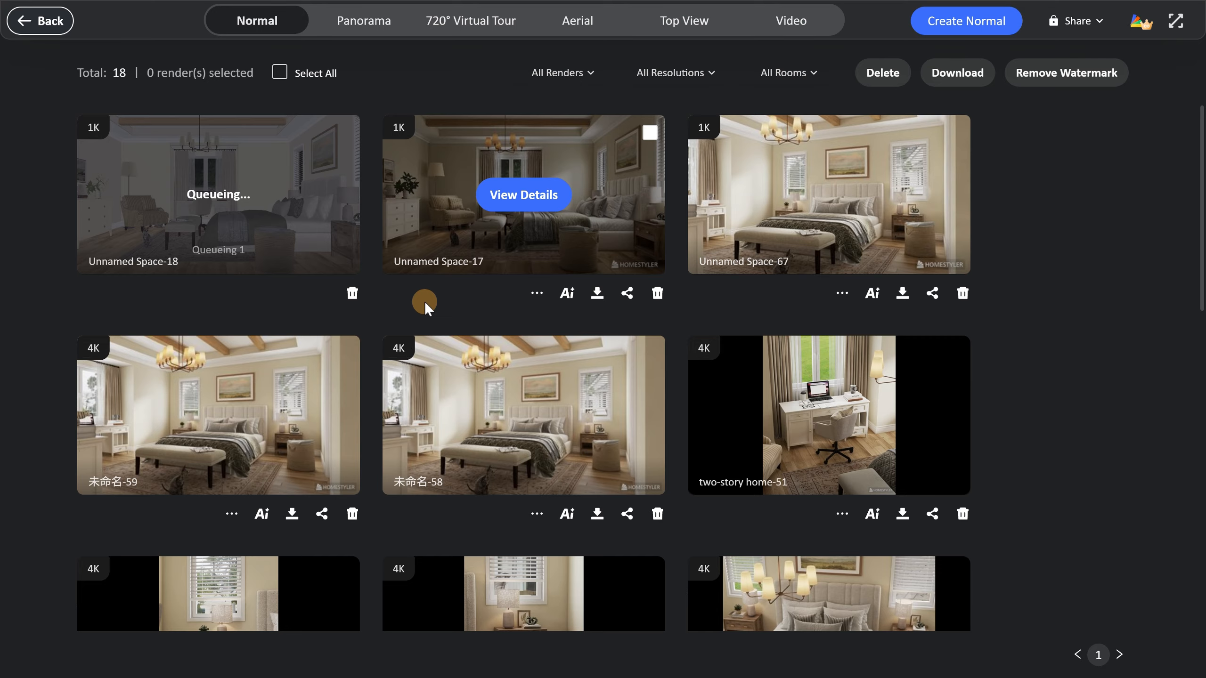
left_click(219, 195)
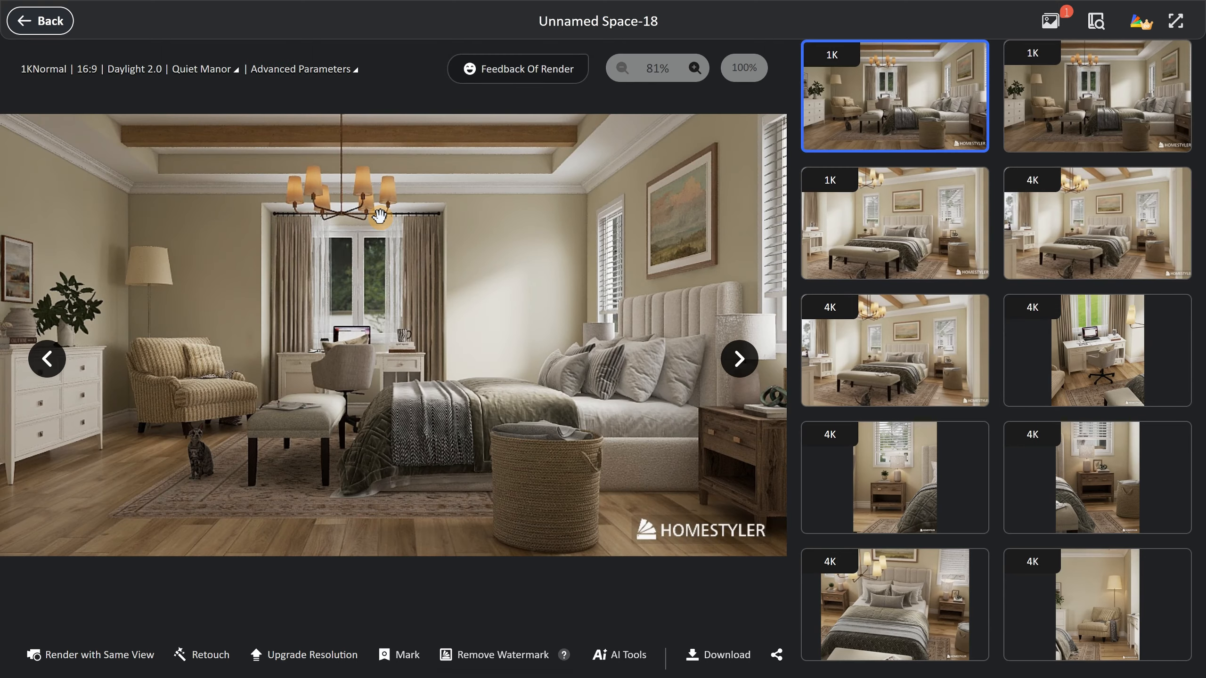
Compare the latest wide-shot render with the previous one and return to the render setup.
left_click(738, 366)
left_click(57, 369)
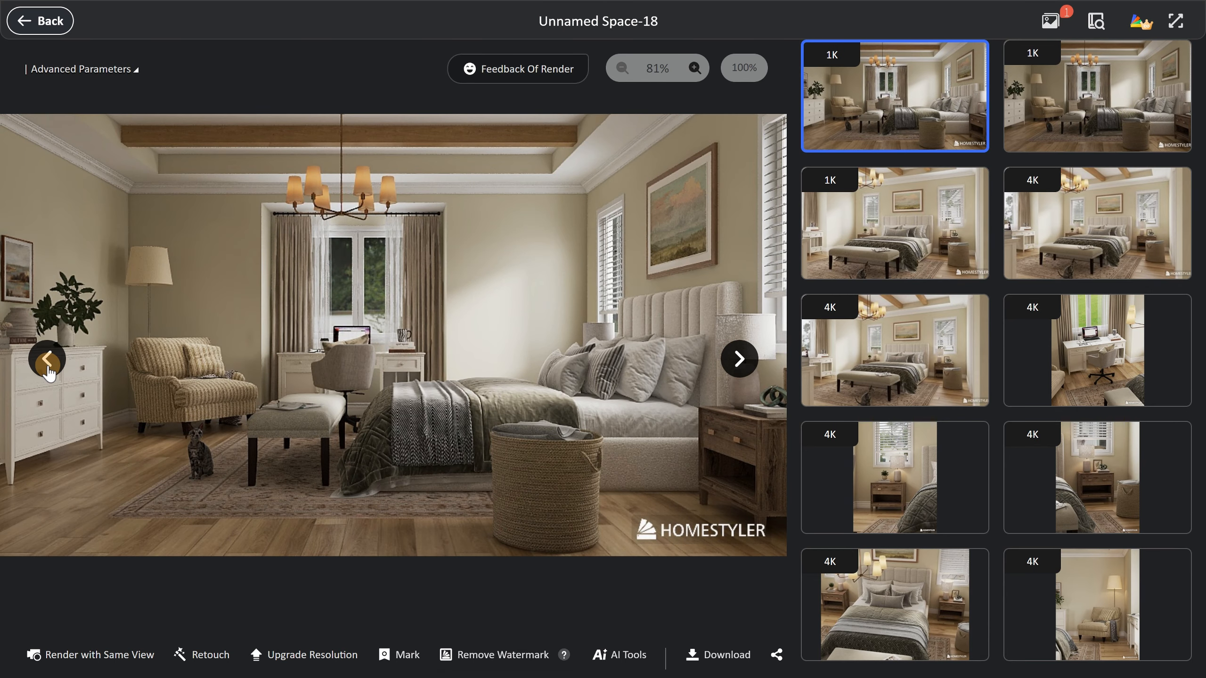
left_click(46, 22)
left_click(47, 22)
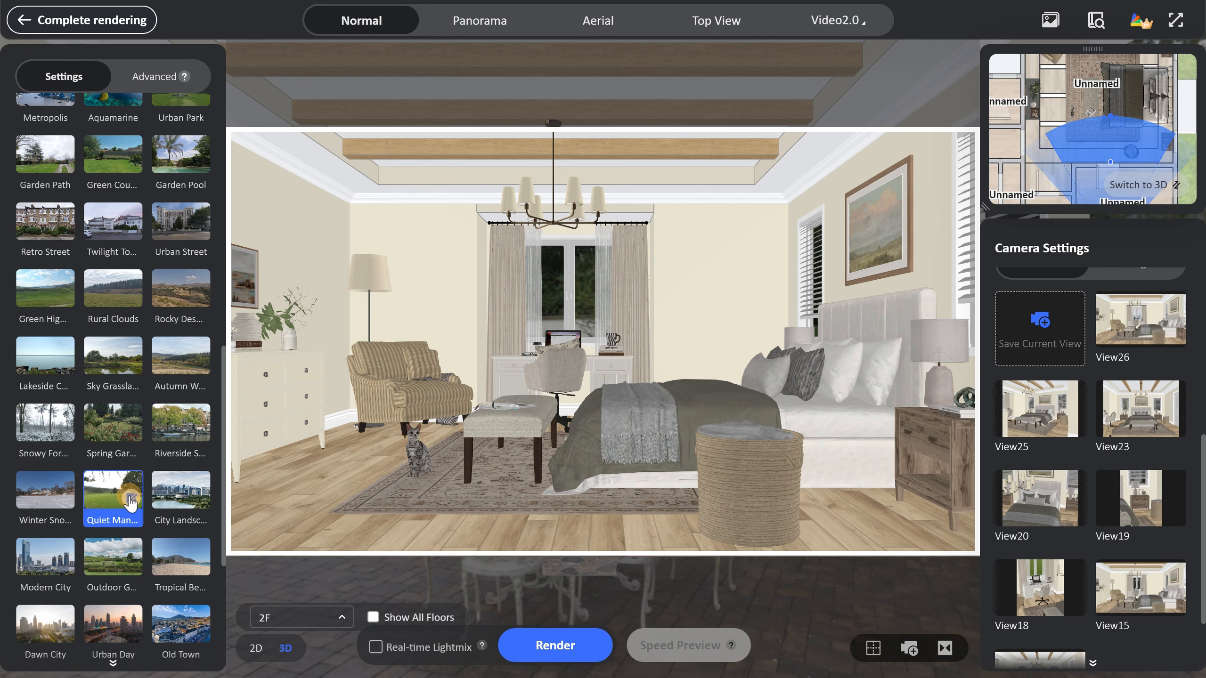
Set the Quiet Manor environment's ambient light brightness to 200%.
left_click(130, 499)
double_click(413, 520)
type("200")
Render the wide shot at 1K with the raised ambient light and compare the new image with the earlier renders.
left_click(555, 645)
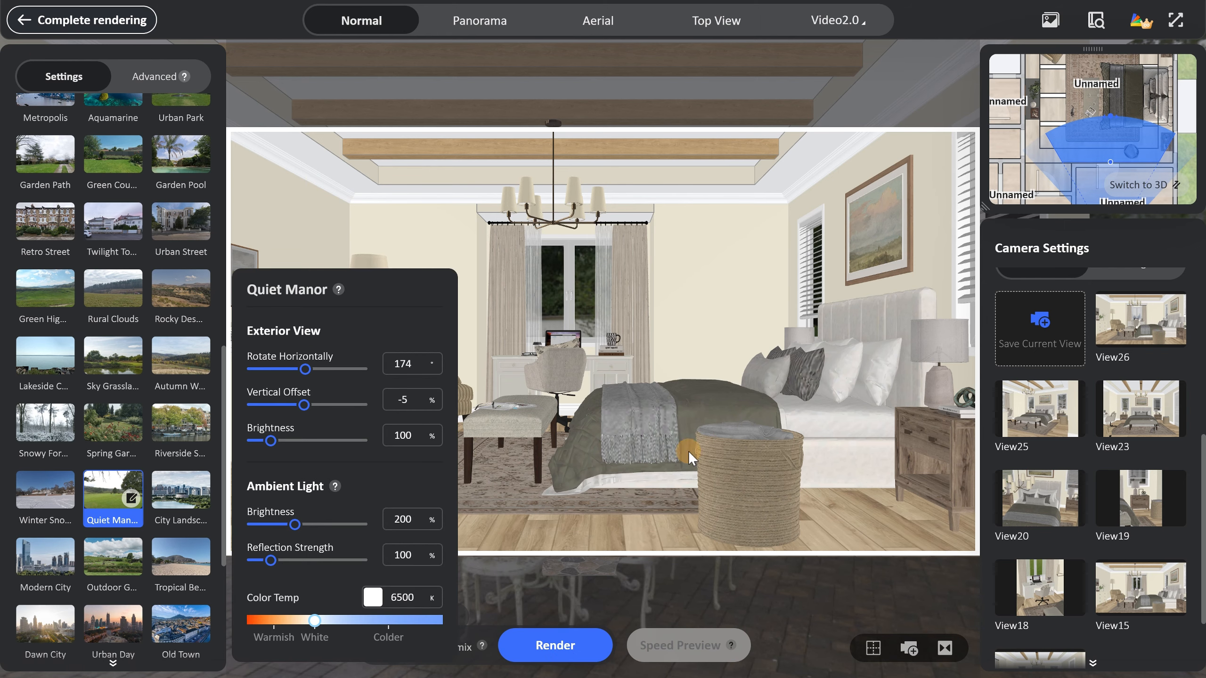
left_click(1050, 20)
left_click(1050, 18)
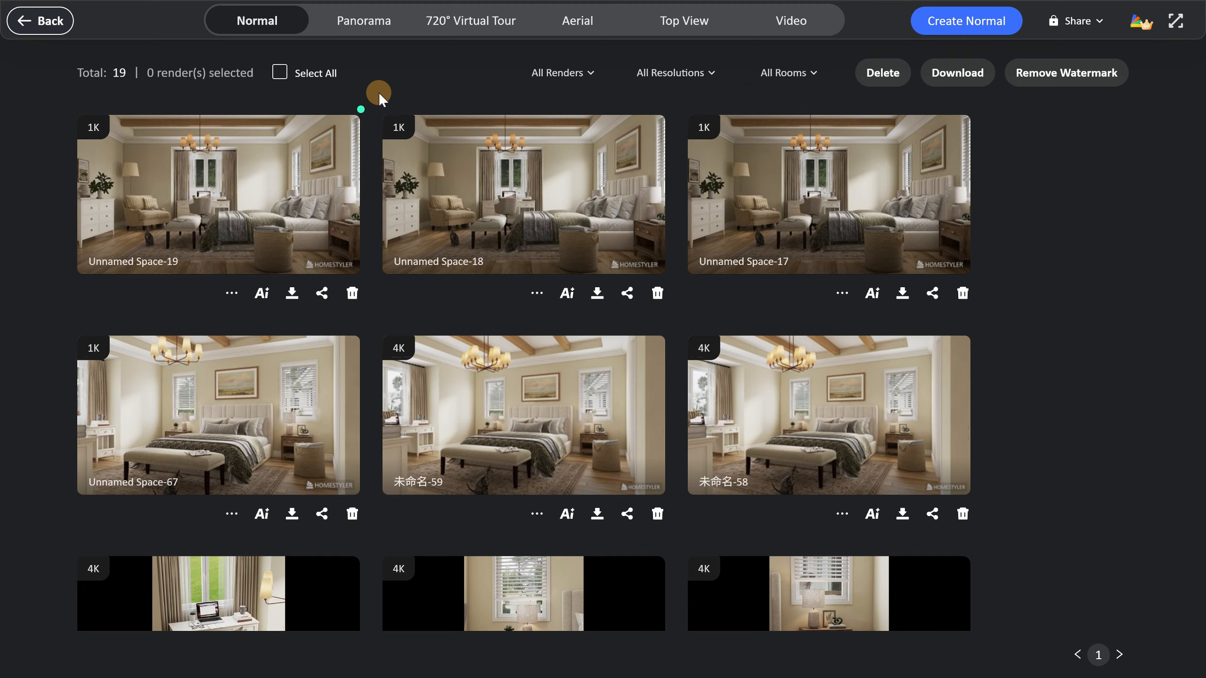
left_click(217, 195)
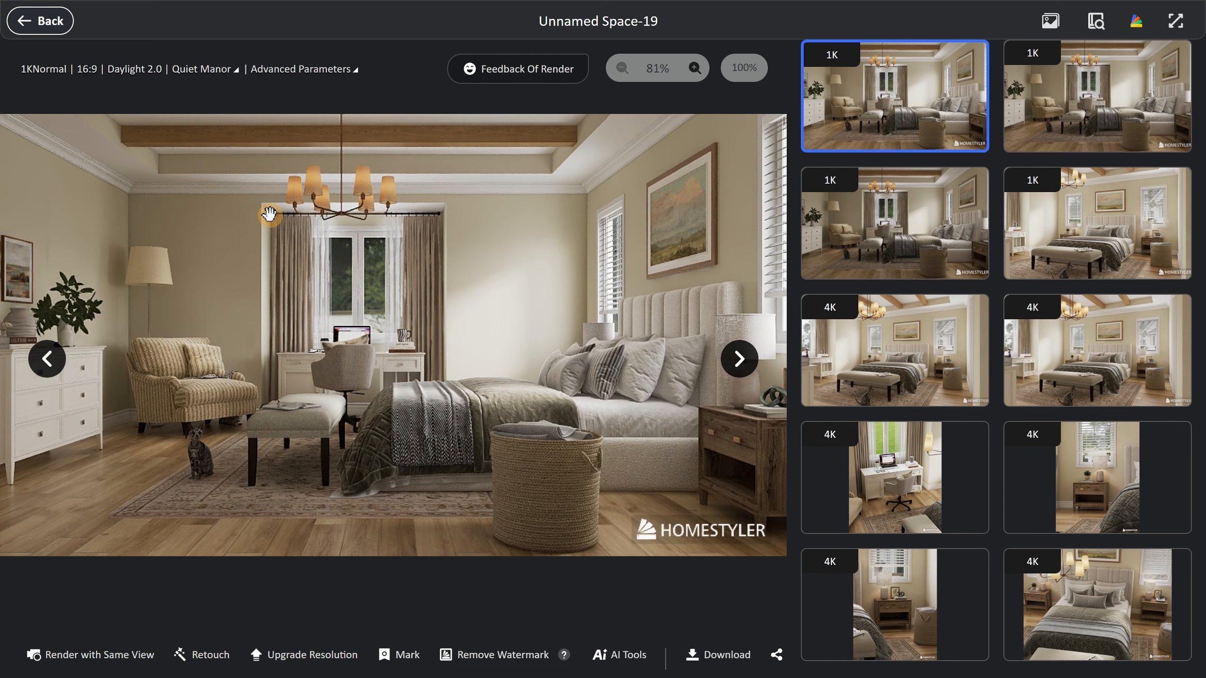
left_click(917, 223)
left_click(925, 126)
Render the same wide view at 4K (3840x2160) and open the new image from the render gallery.
left_click(95, 656)
scroll(119, 380, "up", 15)
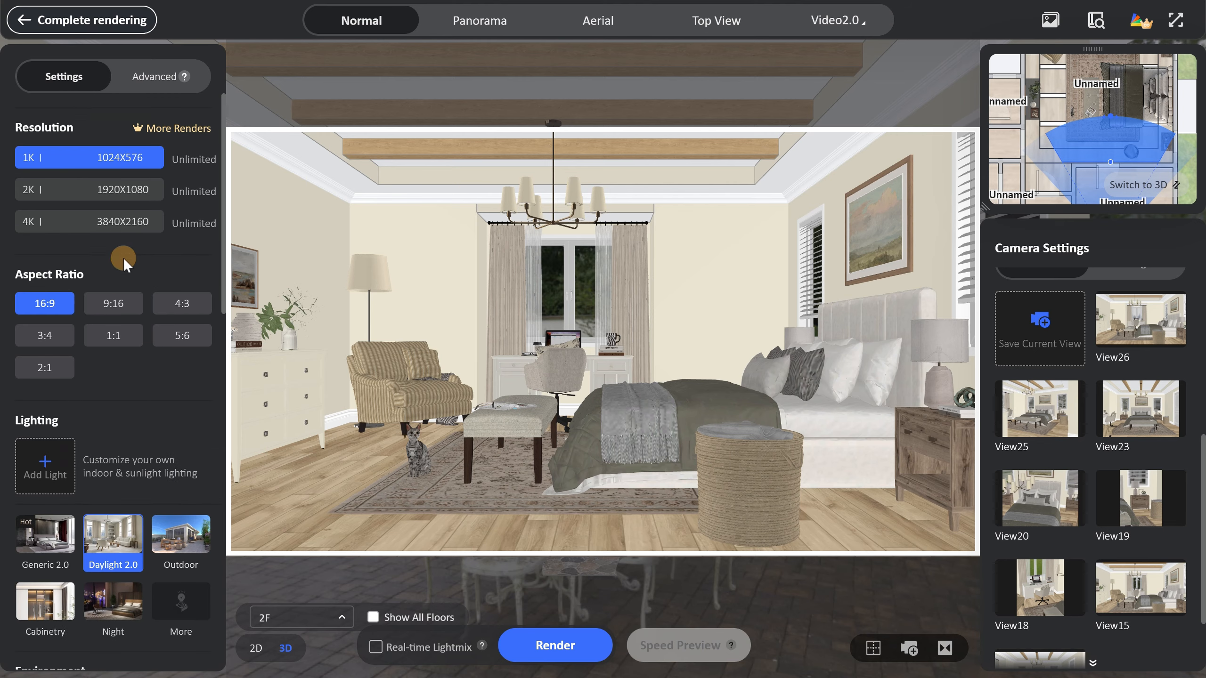
left_click(113, 222)
left_click(556, 646)
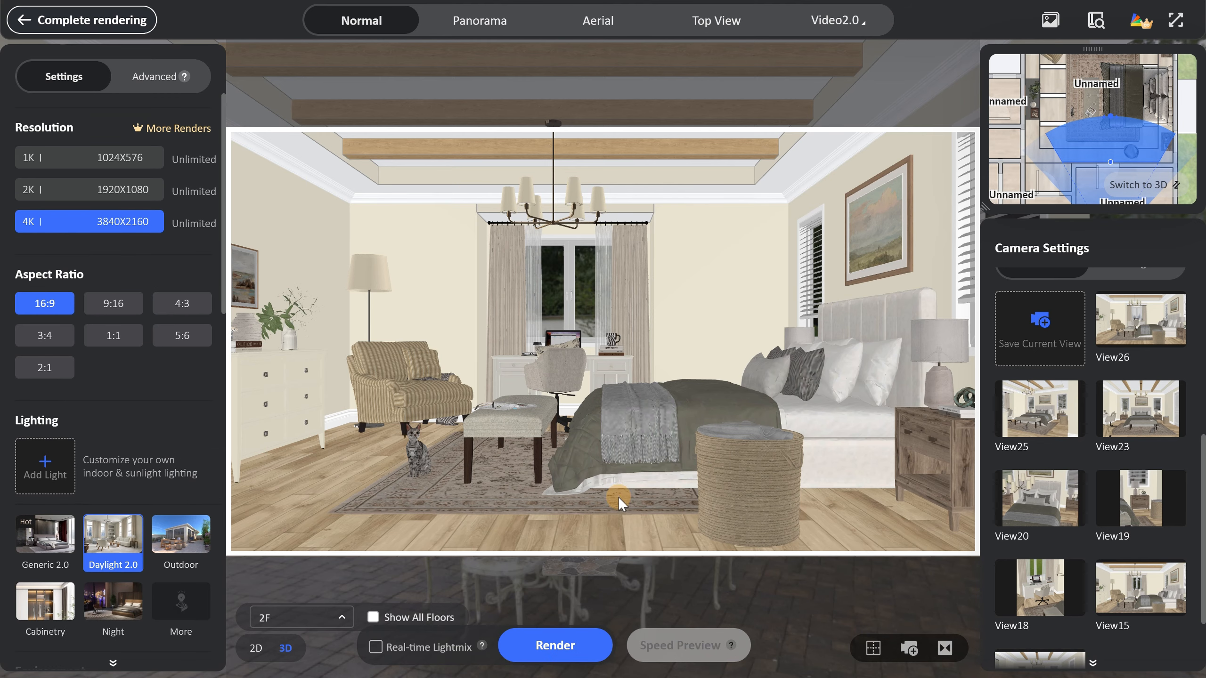
left_click(1050, 23)
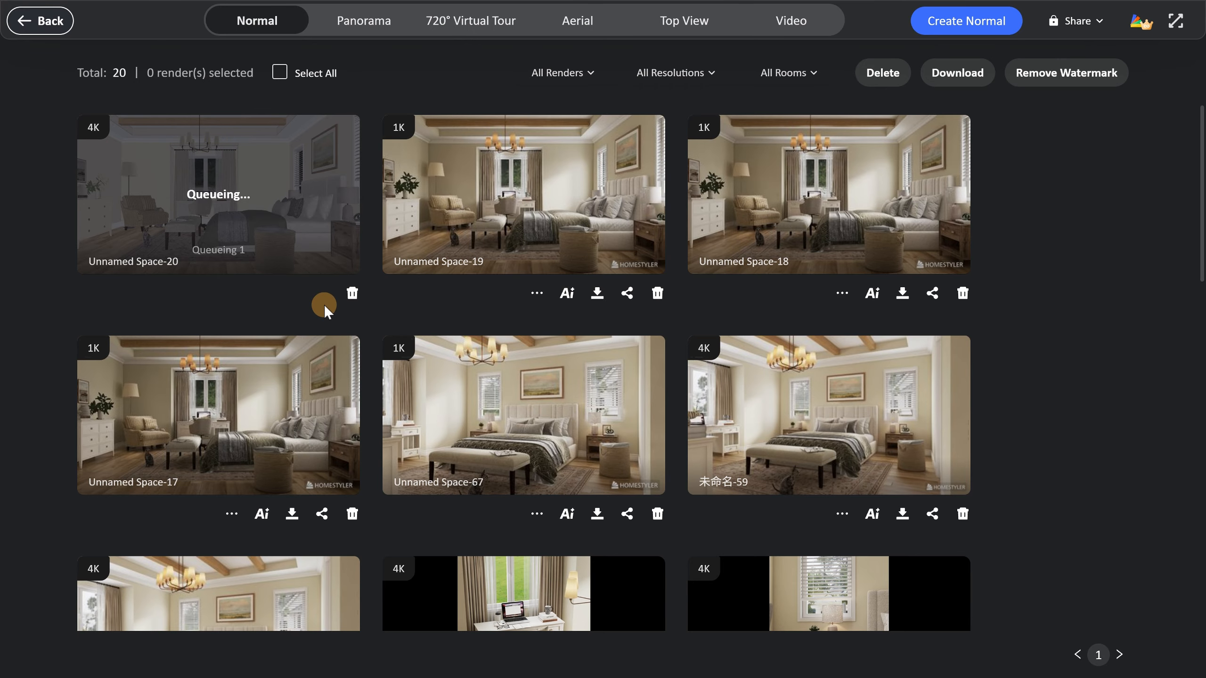
left_click(219, 195)
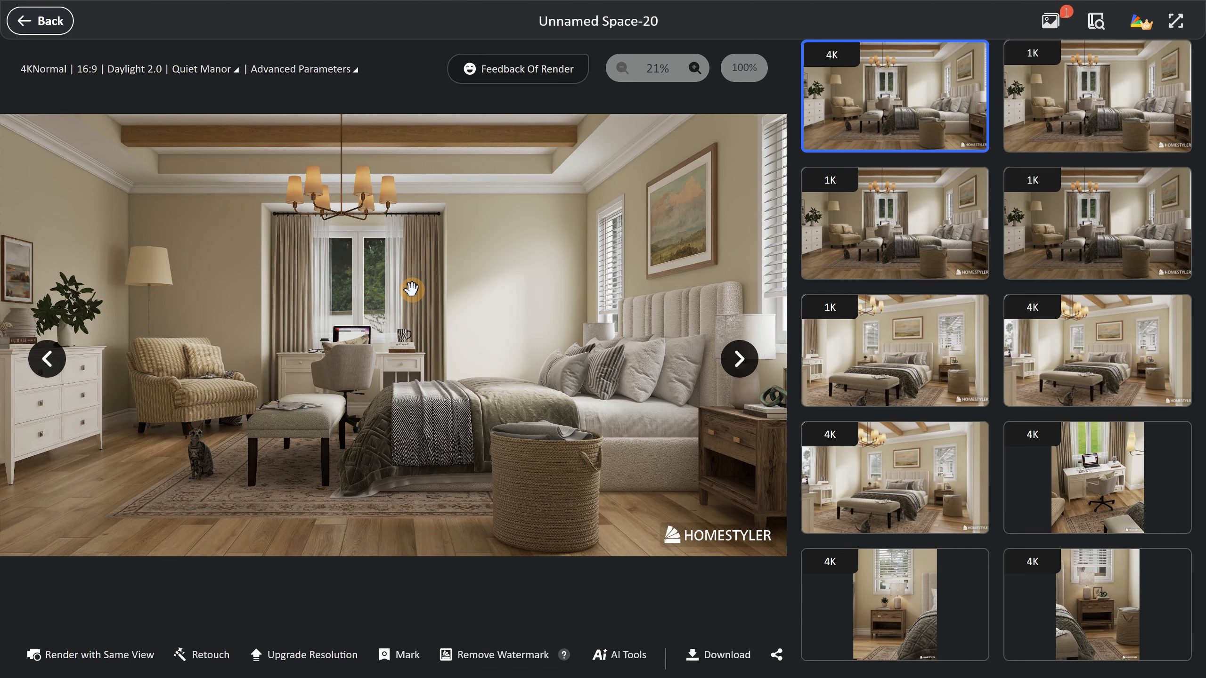
Inspect the bed and surrounding details of the 4K render up close, and return to the full image.
scroll(412, 289, "up", 5)
left_click_drag(527, 380, 556, 335)
scroll(556, 335, "down", 3)
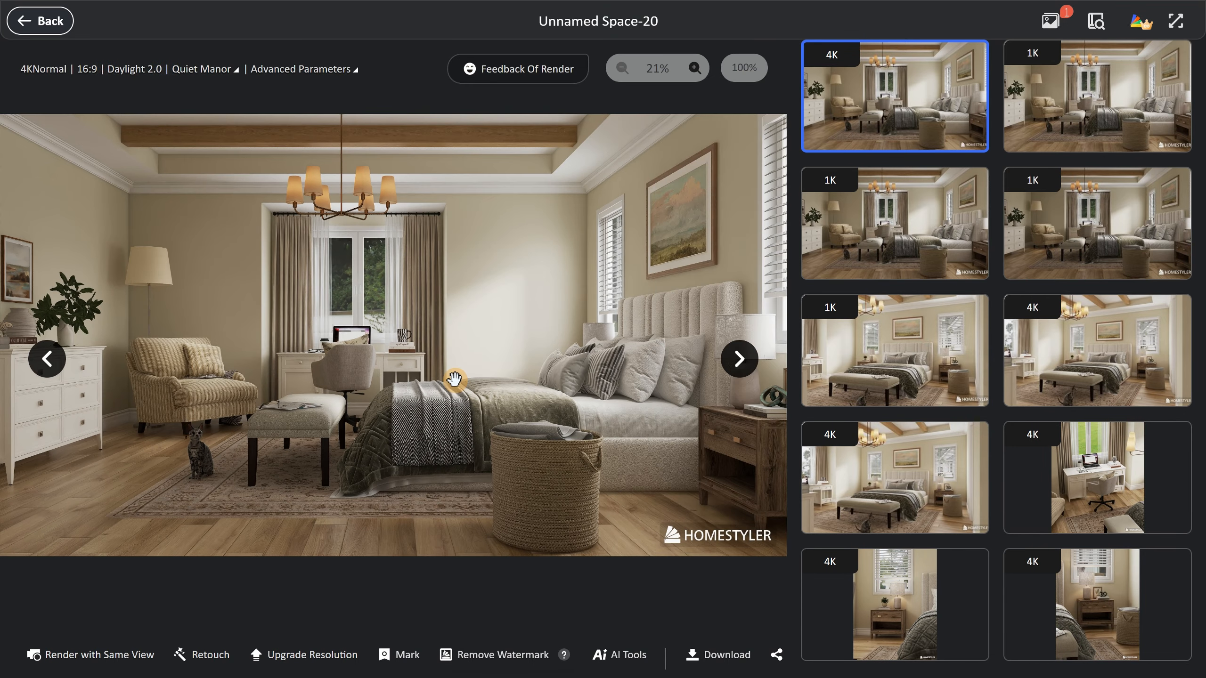